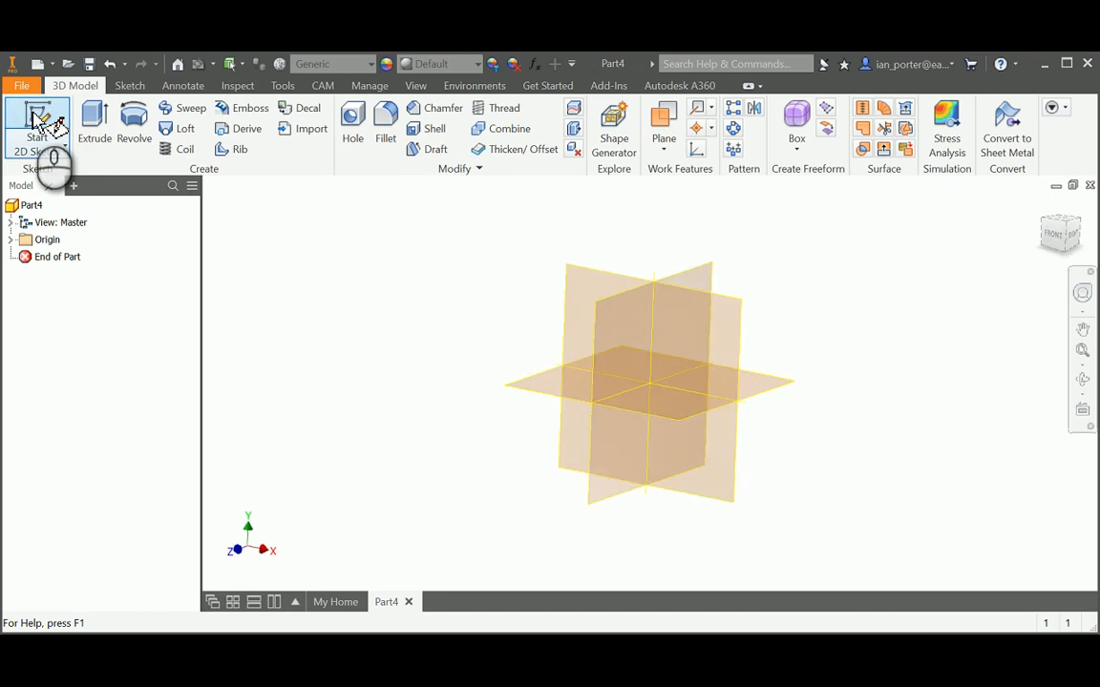
Start a 2D sketch on the XY plane and draw a 1 in horizontal line in the +X direction from the origin
click(600, 268)
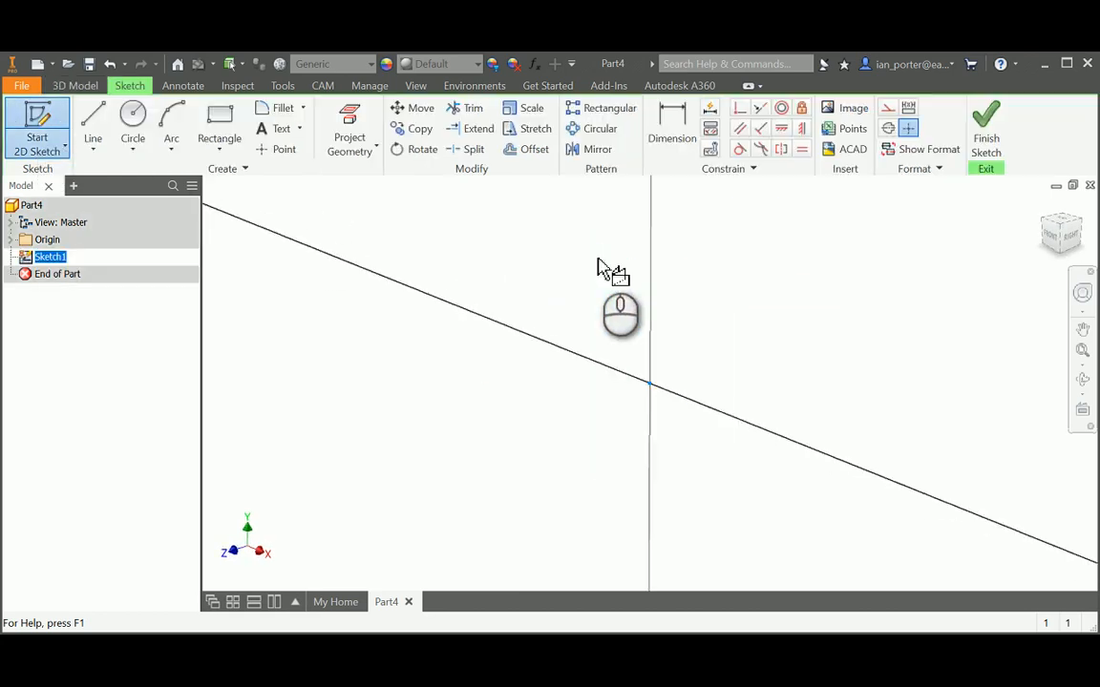
mouse_move(854, 354)
middle_down()
mouse_move(744, 361)
mouse_move(644, 381)
mouse_move(636, 395)
middle_up()
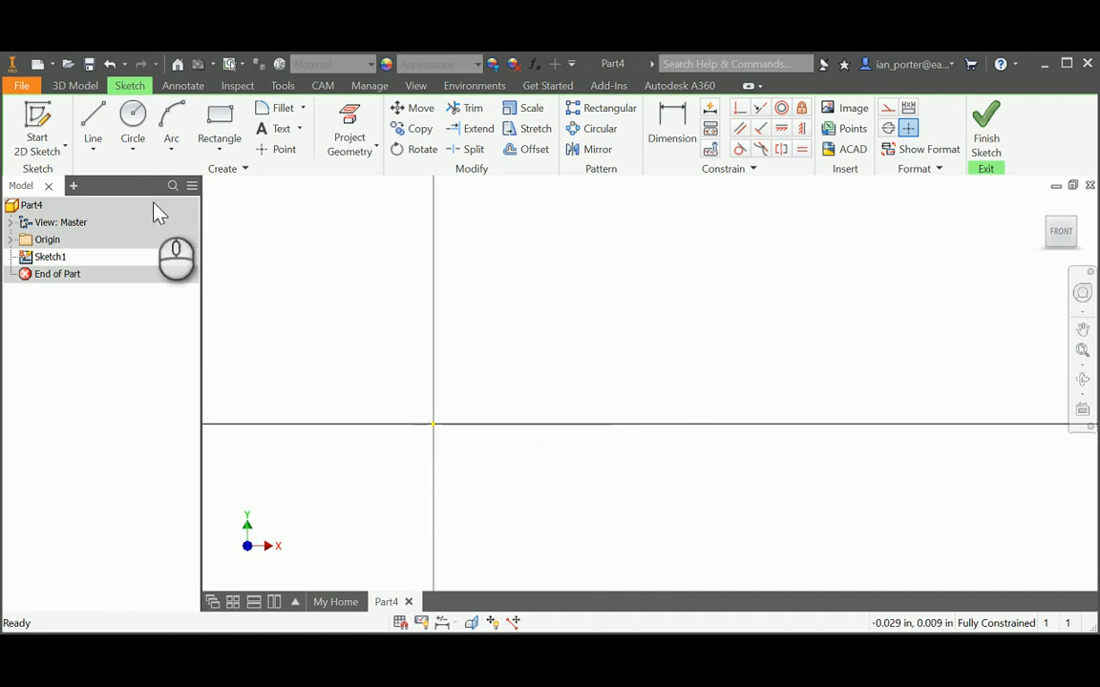
click(93, 119)
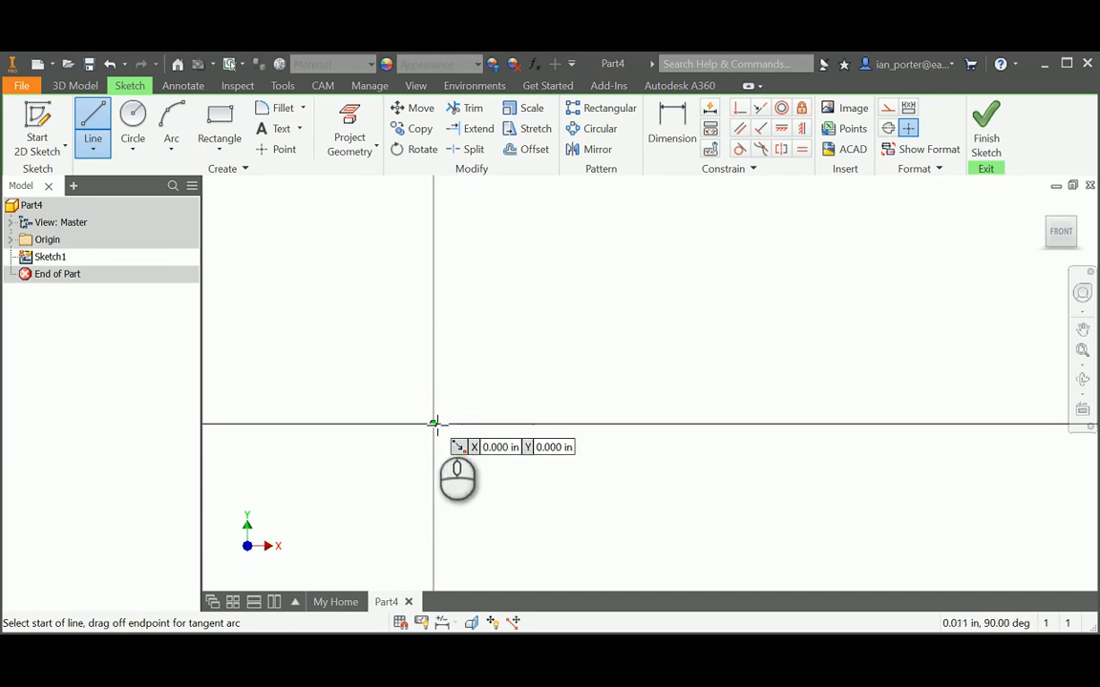
click(434, 423)
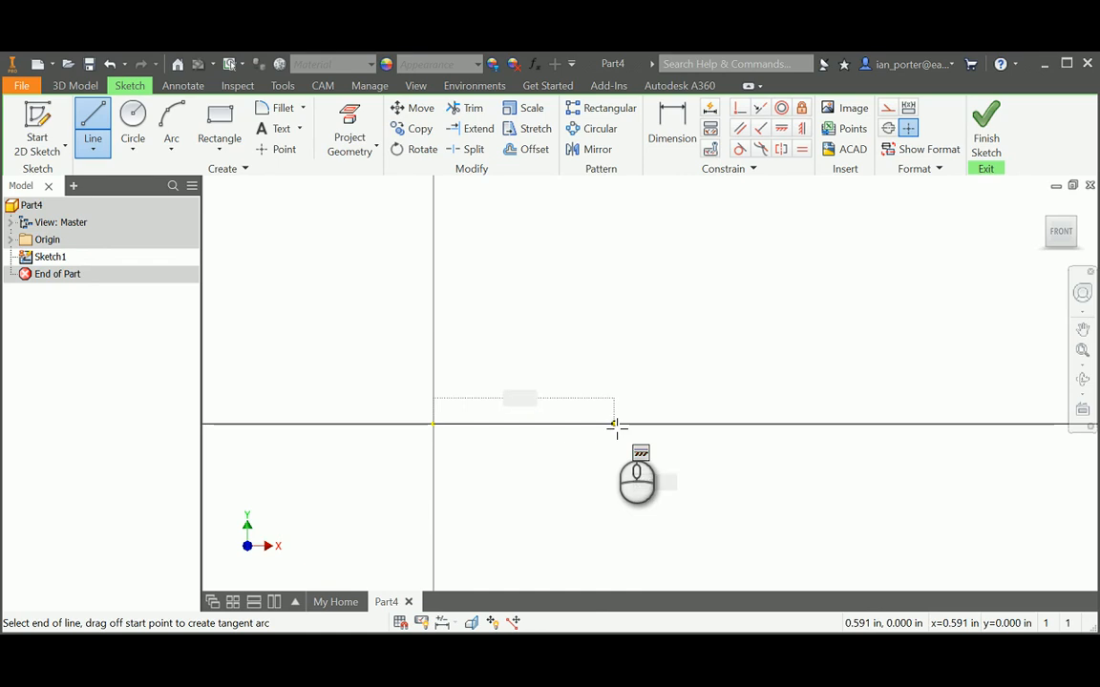
text(1)
key(Return)
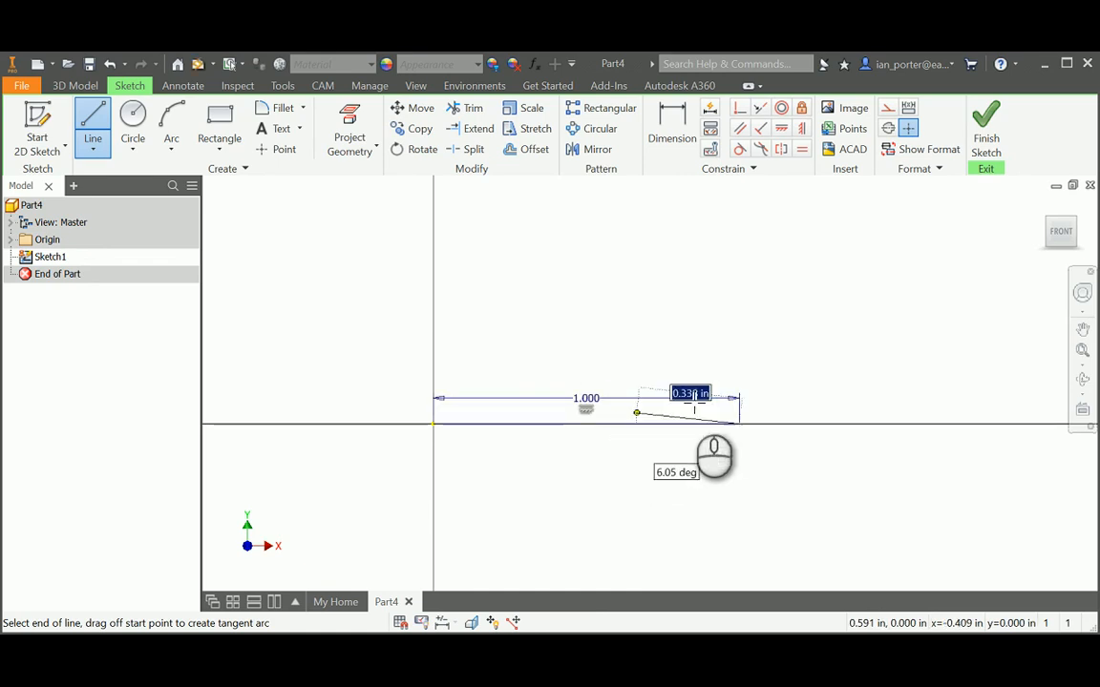
Continue the profile with a 1 in vertical line upward and a 4.5 in horizontal line in the +X direction
middle_drag(776, 349, 683, 402)
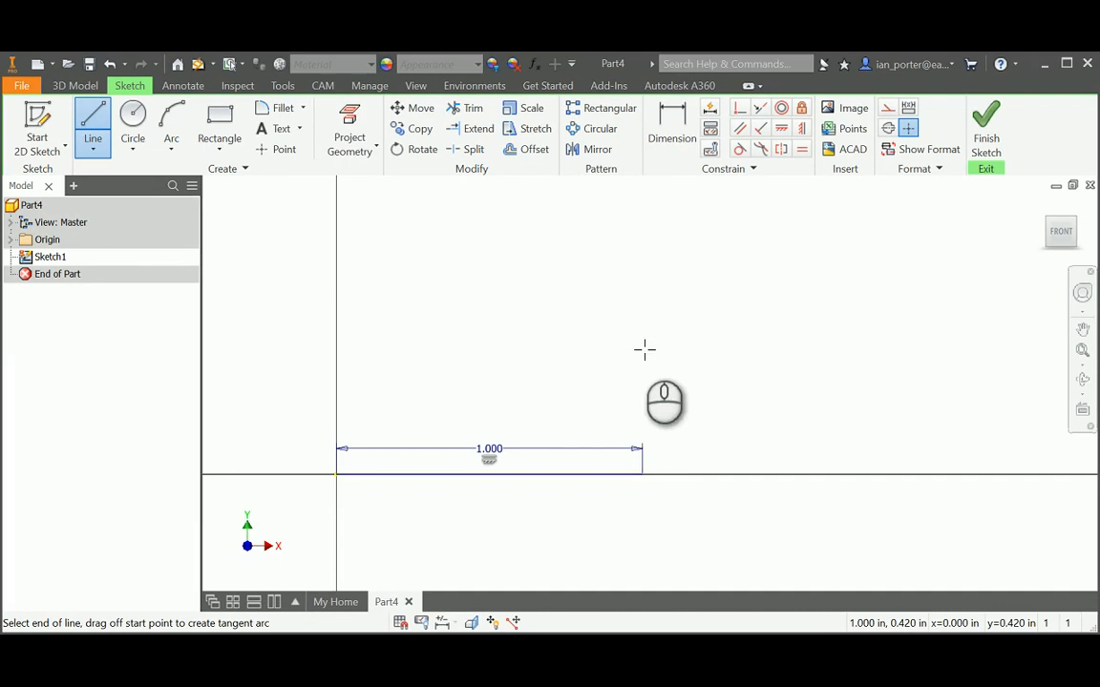
text(1)
key(Return)
scroll(694, 389, down, 5)
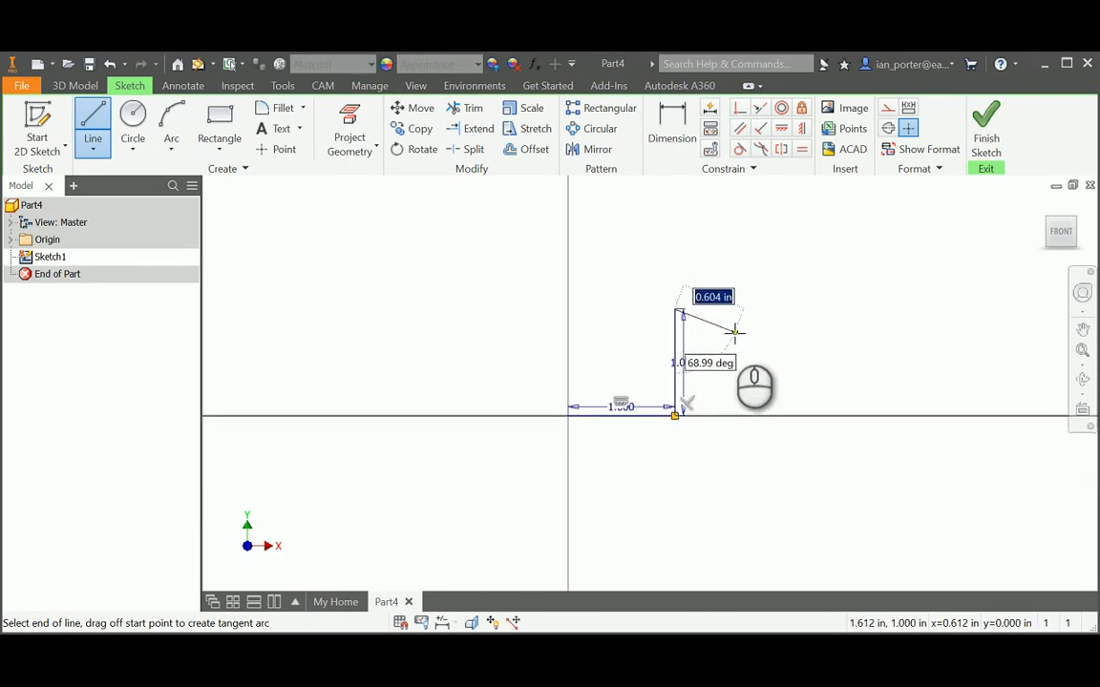
mouse_move(735, 333)
middle_down()
mouse_move(560, 324)
mouse_move(510, 351)
middle_up()
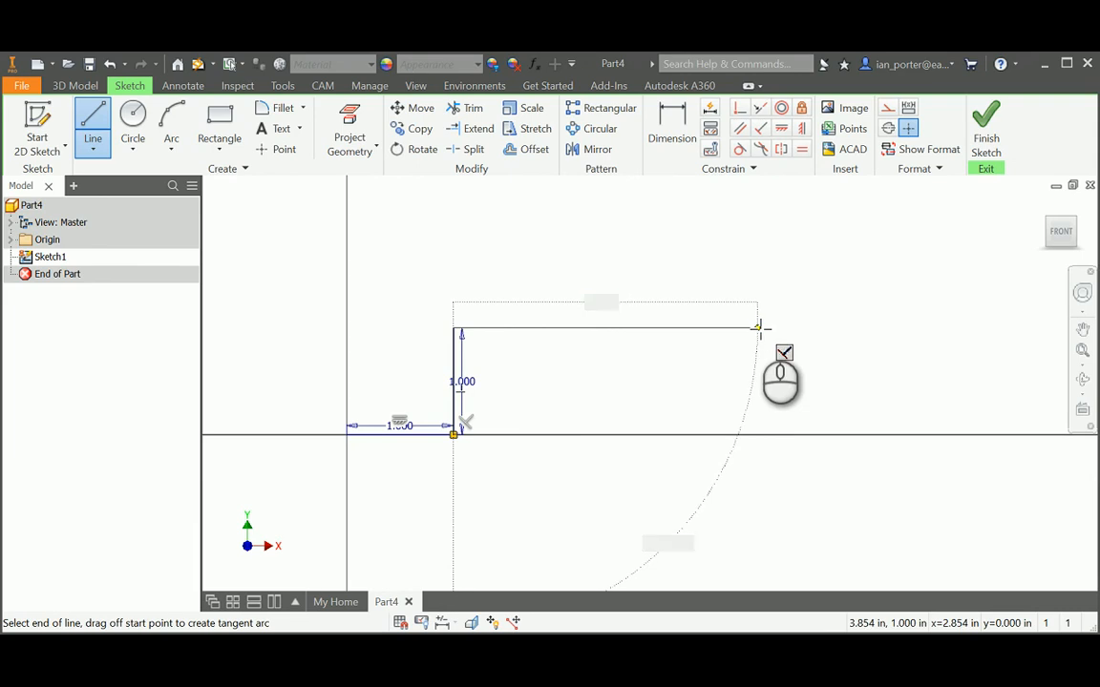
key(Return)
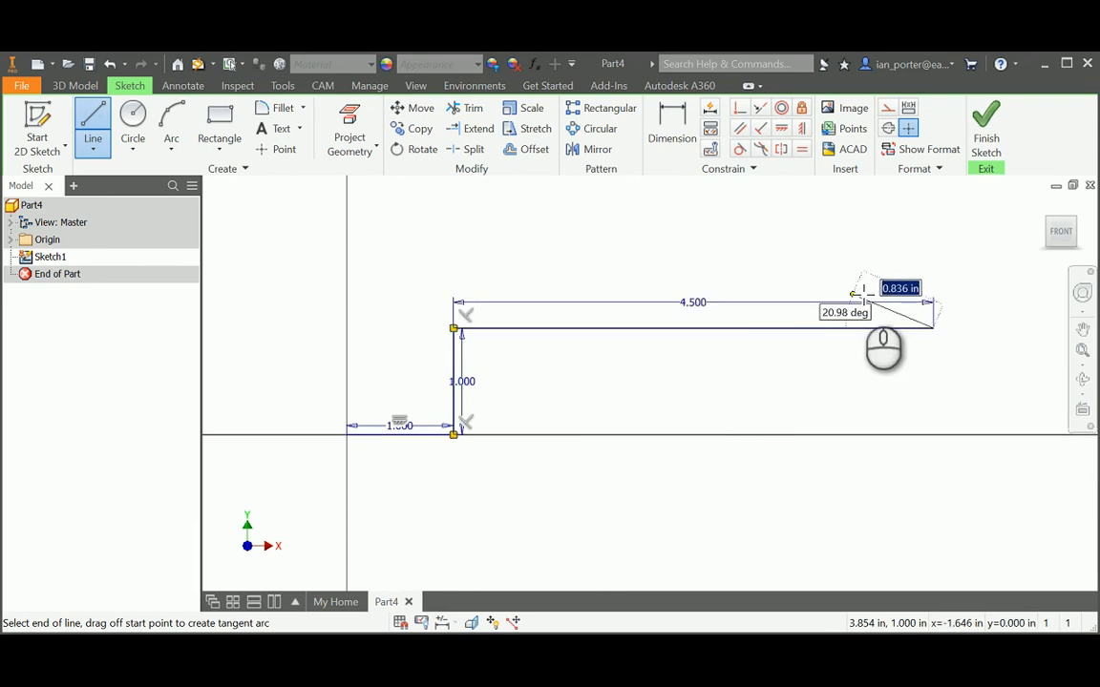
Complete the L-shaped profile with a 1 in vertical end, a 5.5 in upper edge and a closing line to the origin
click(933, 241)
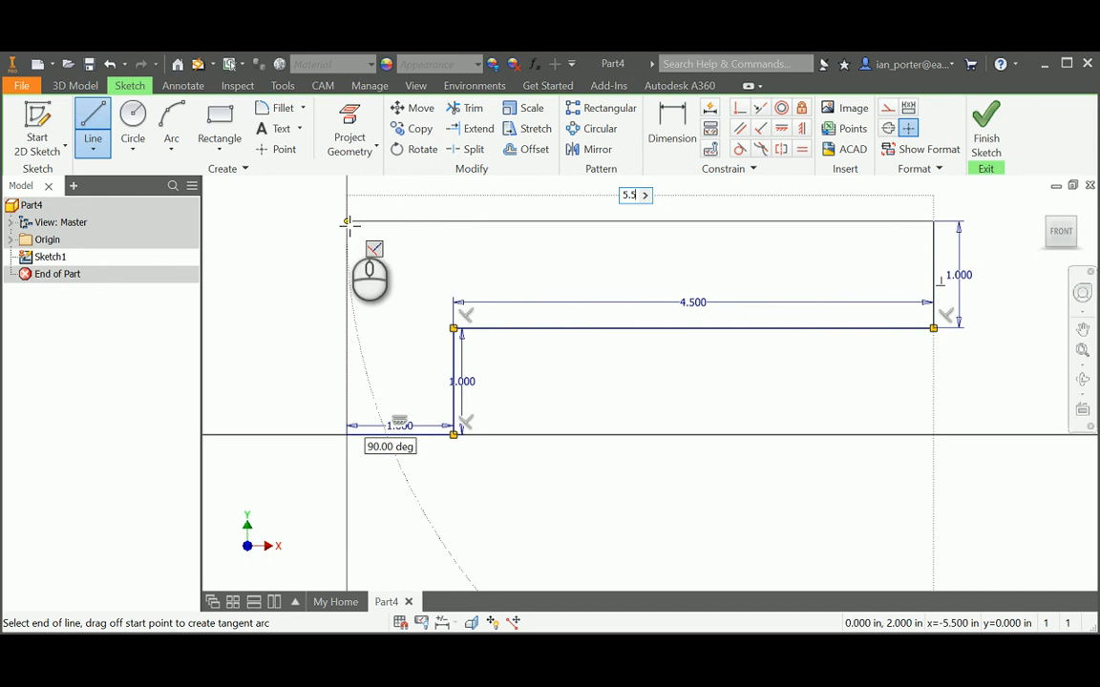
key(Return)
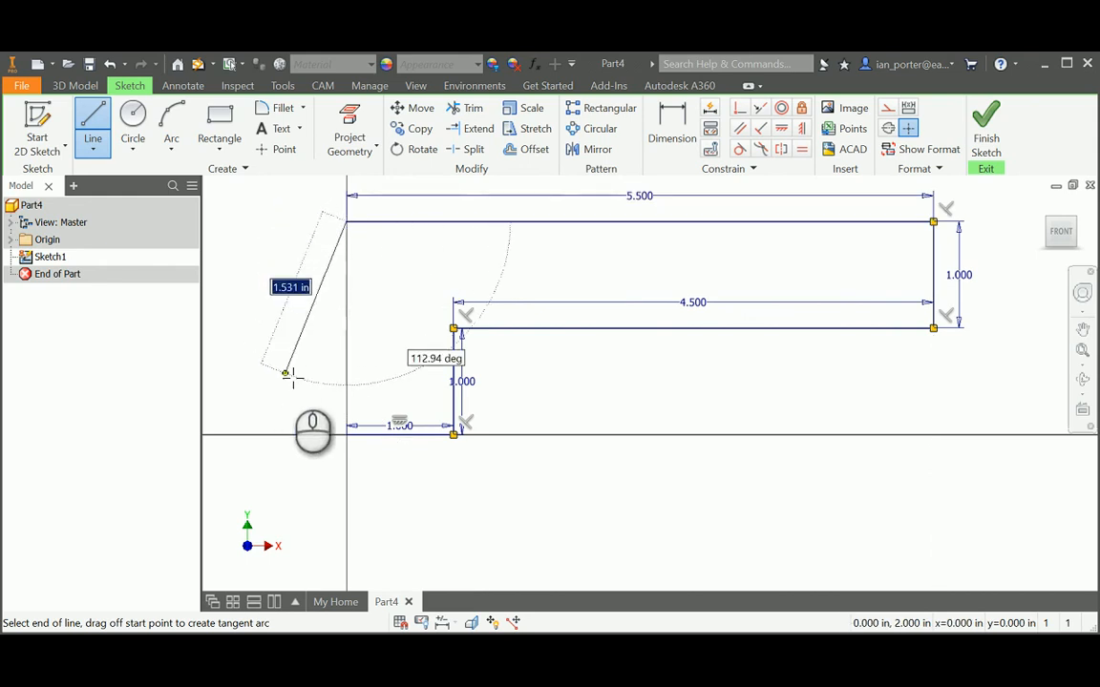
click(347, 436)
right_drag(620, 394, 681, 395)
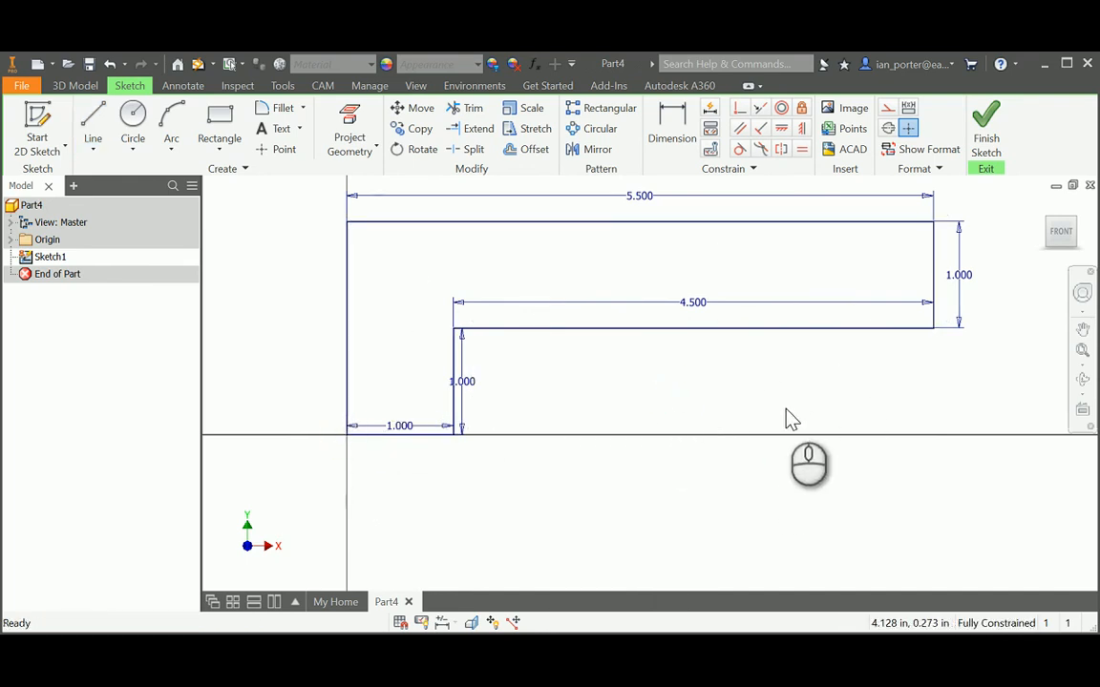
Extrude the closed L-shaped profile into a solid block deeper than the default distance
key(e)
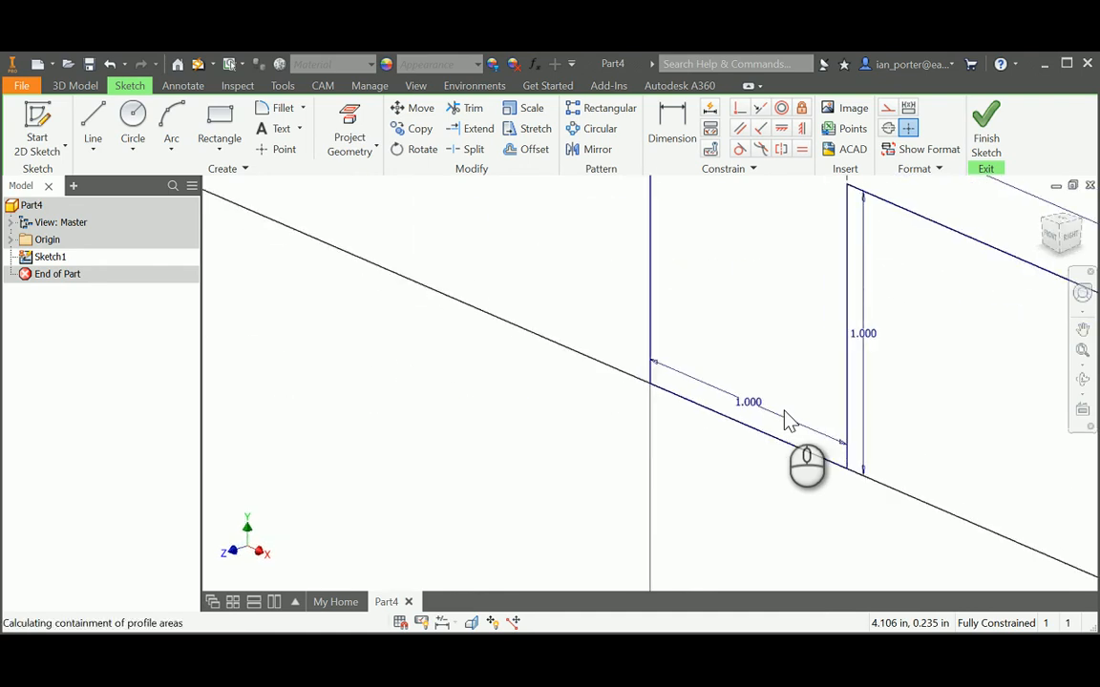
scroll(926, 416, down, 5)
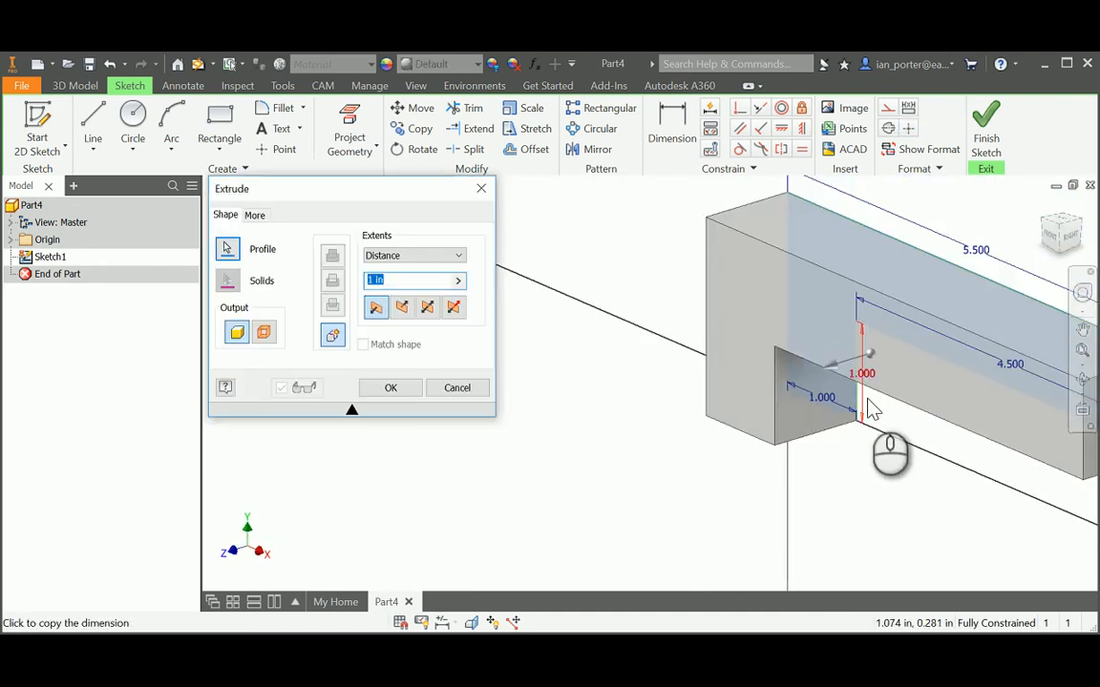
middle_drag(926, 413, 800, 412)
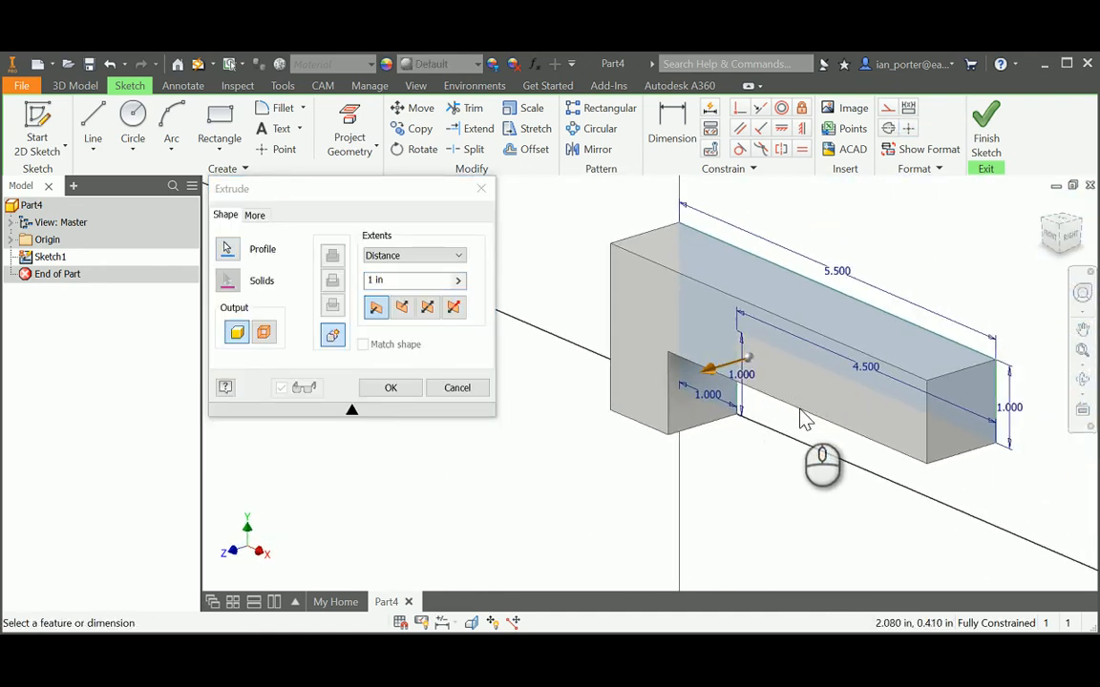
click(382, 279)
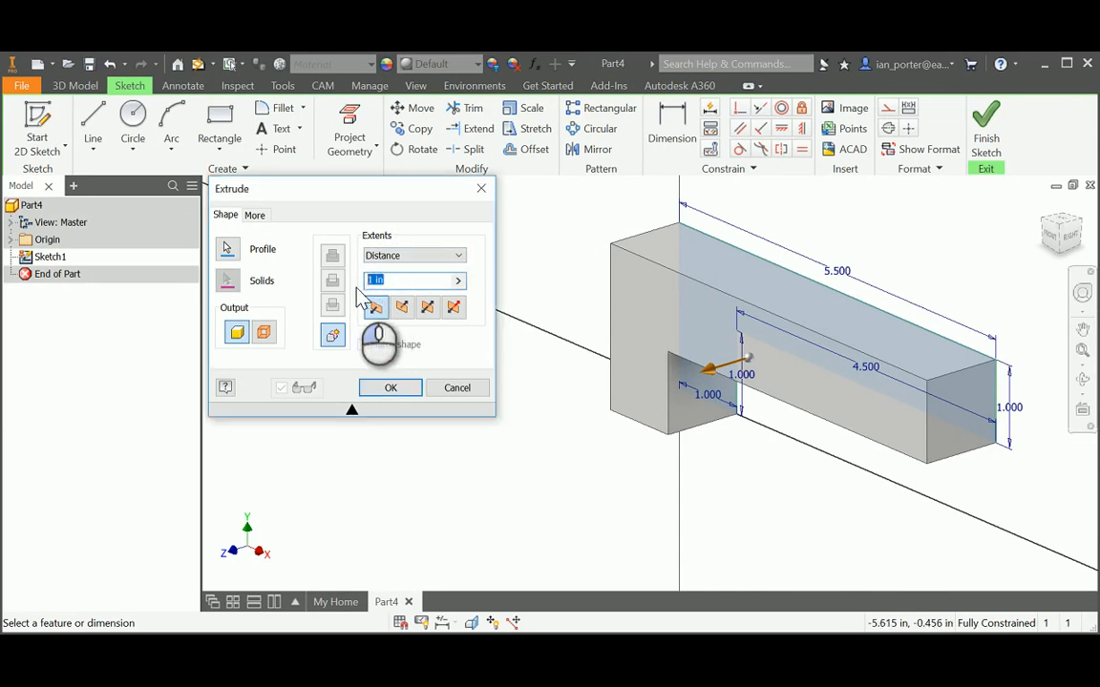
click(391, 388)
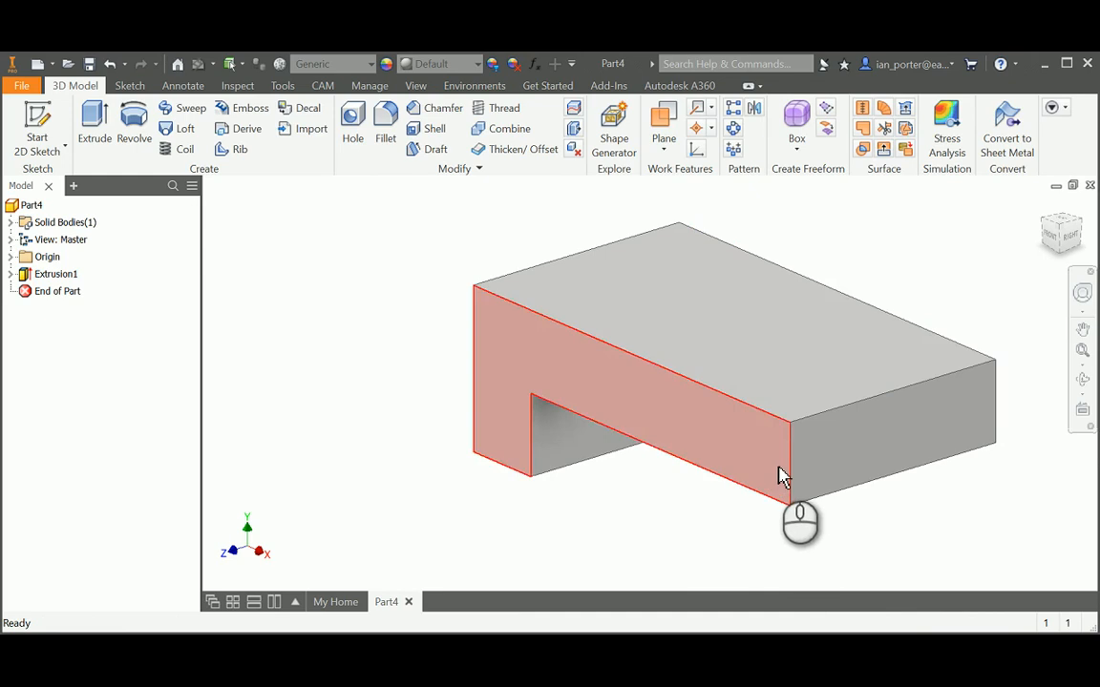
Fillet the two vertical edges at the block's free end with a 1.5 in radius
scroll(748, 472, down, 3)
middle_drag(748, 472, 680, 442)
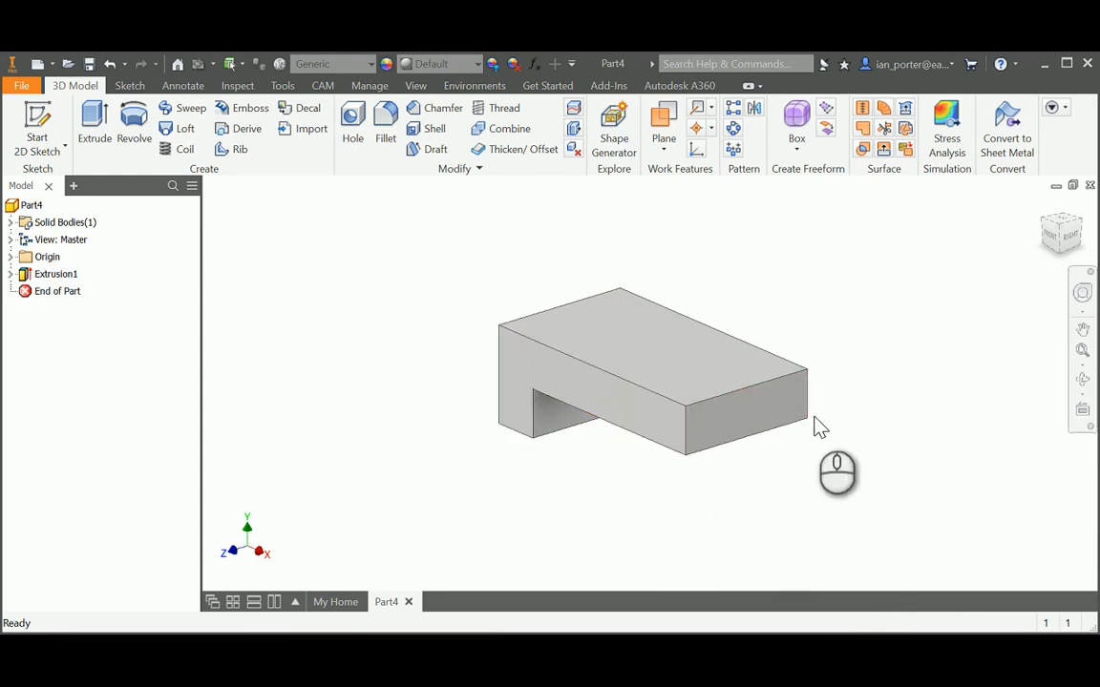
click(387, 117)
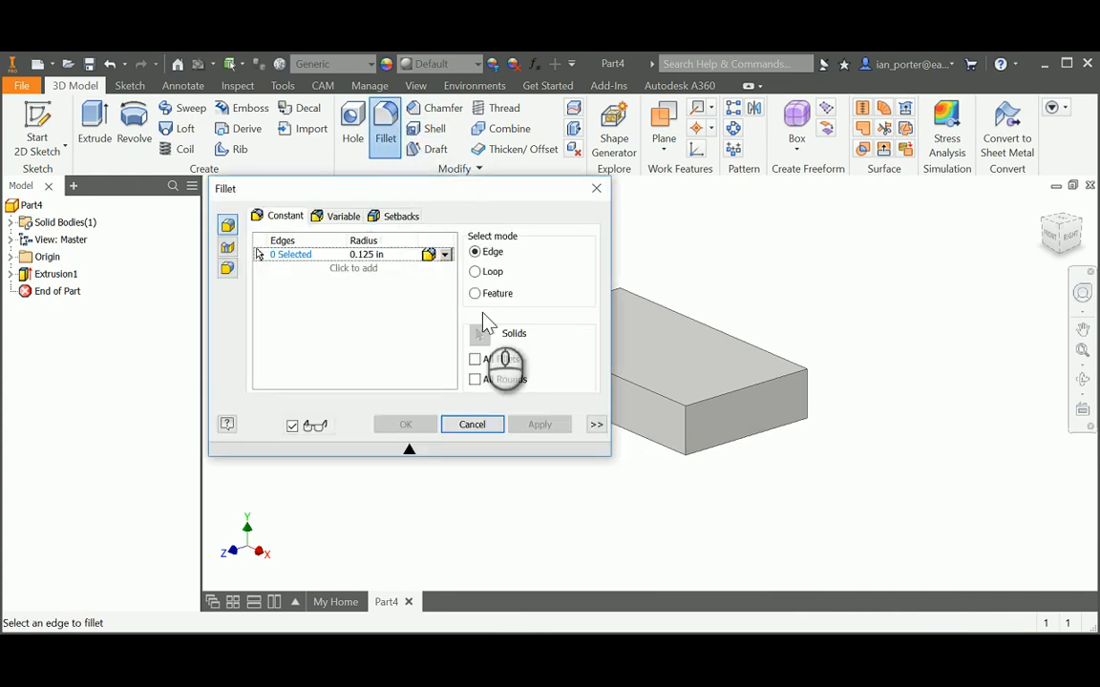
drag(462, 190, 311, 289)
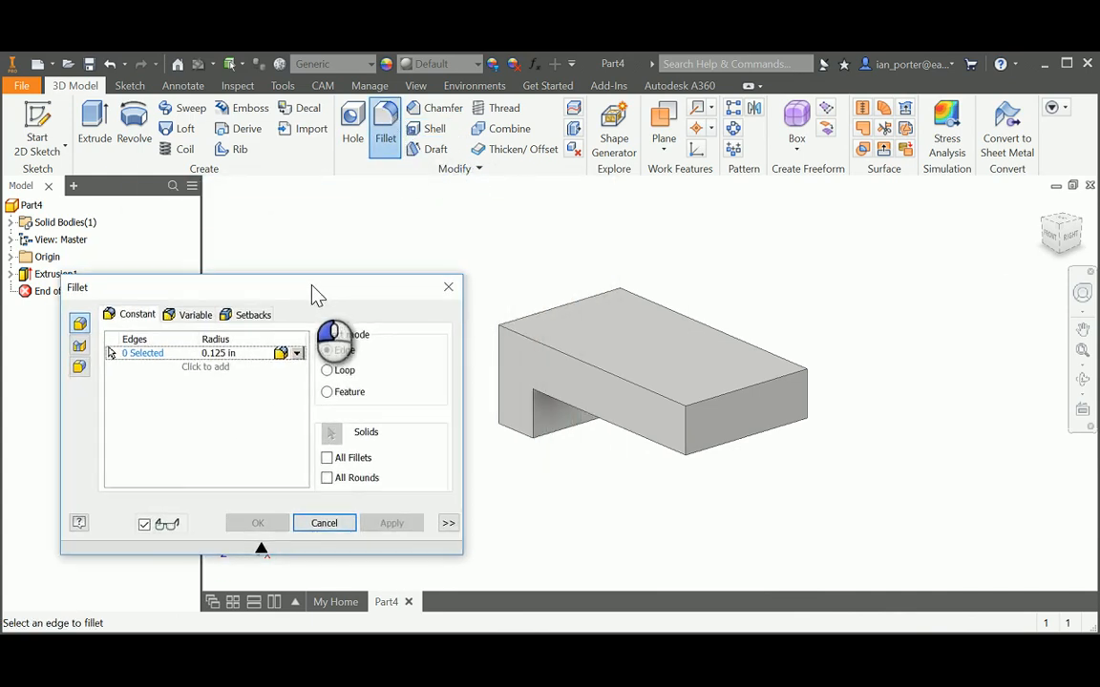
click(221, 356)
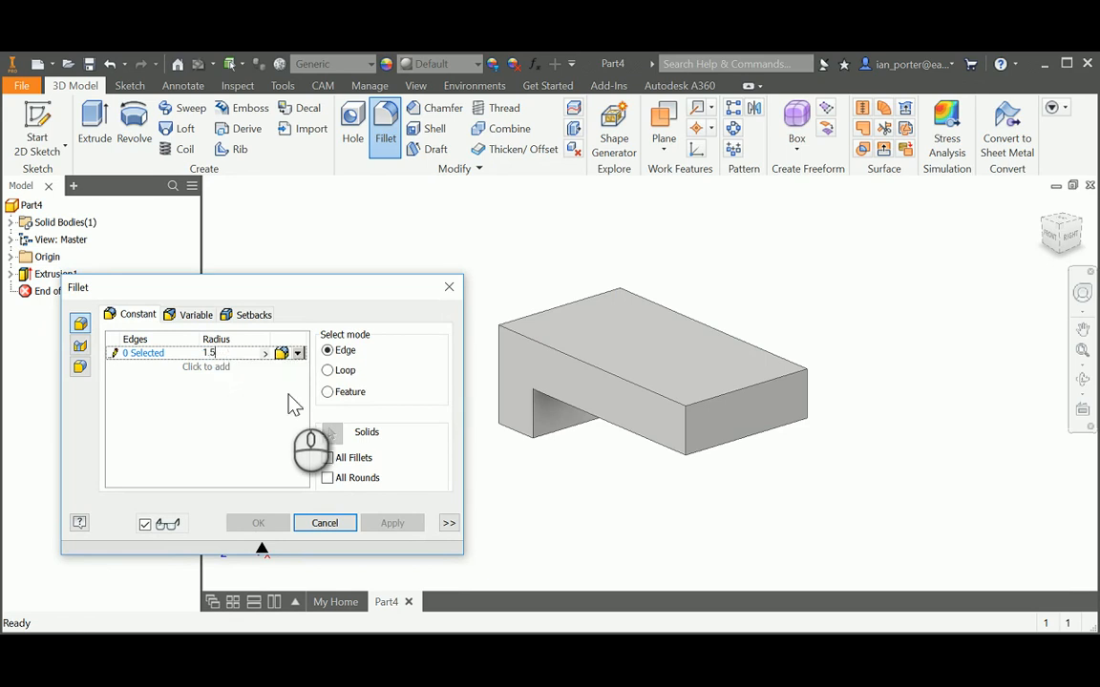
click(685, 445)
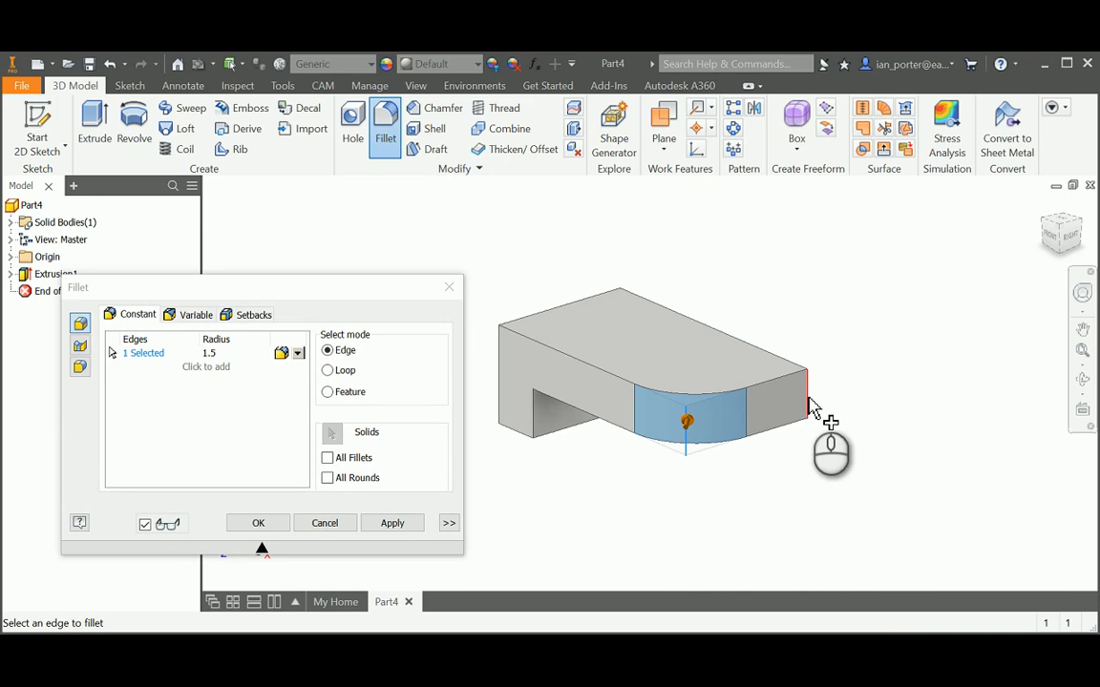
click(808, 409)
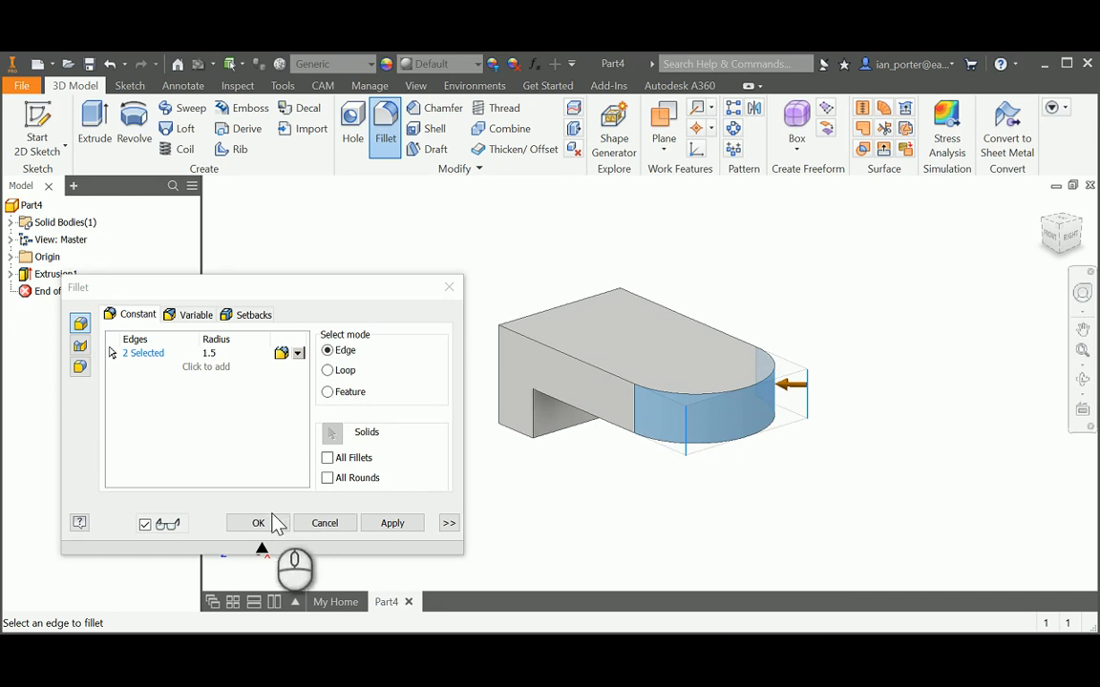
click(257, 522)
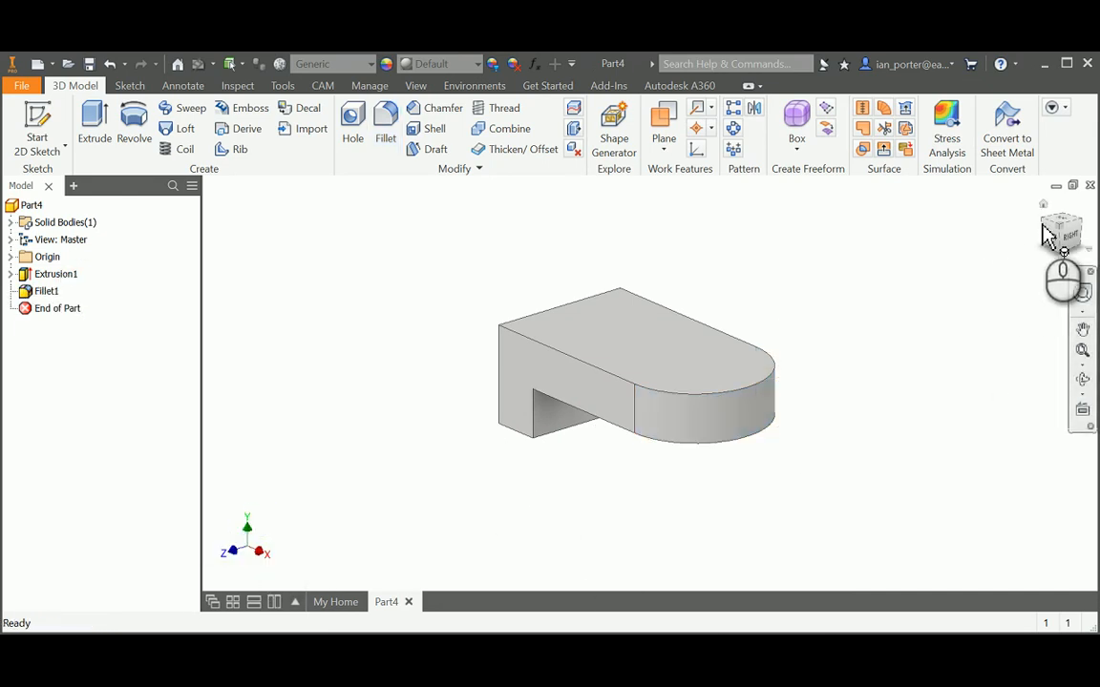
Start a 2D sketch on the block's upper face and project the face's outline into it
click(43, 119)
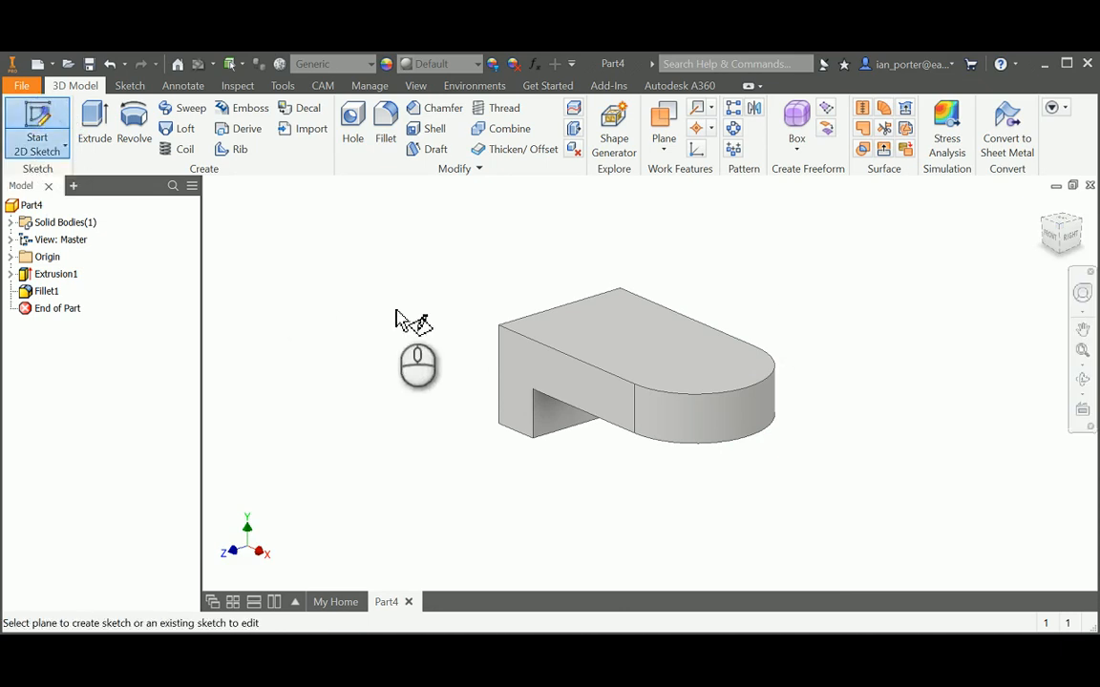
click(635, 346)
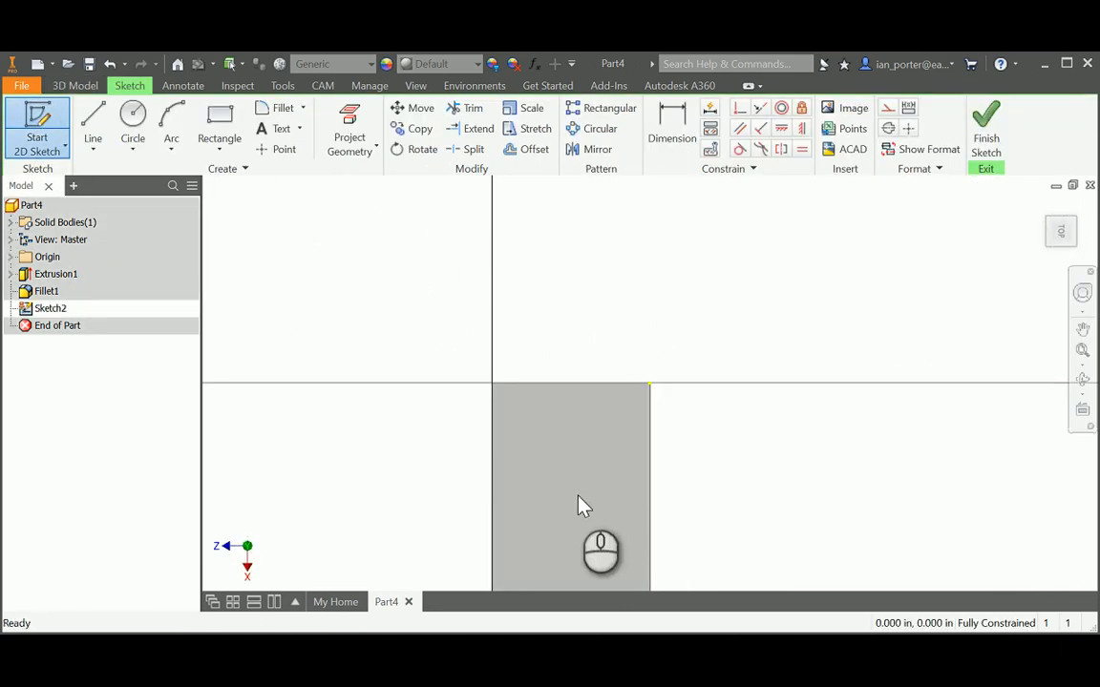
middle_drag(581, 503, 587, 363)
scroll(586, 363, up, 3)
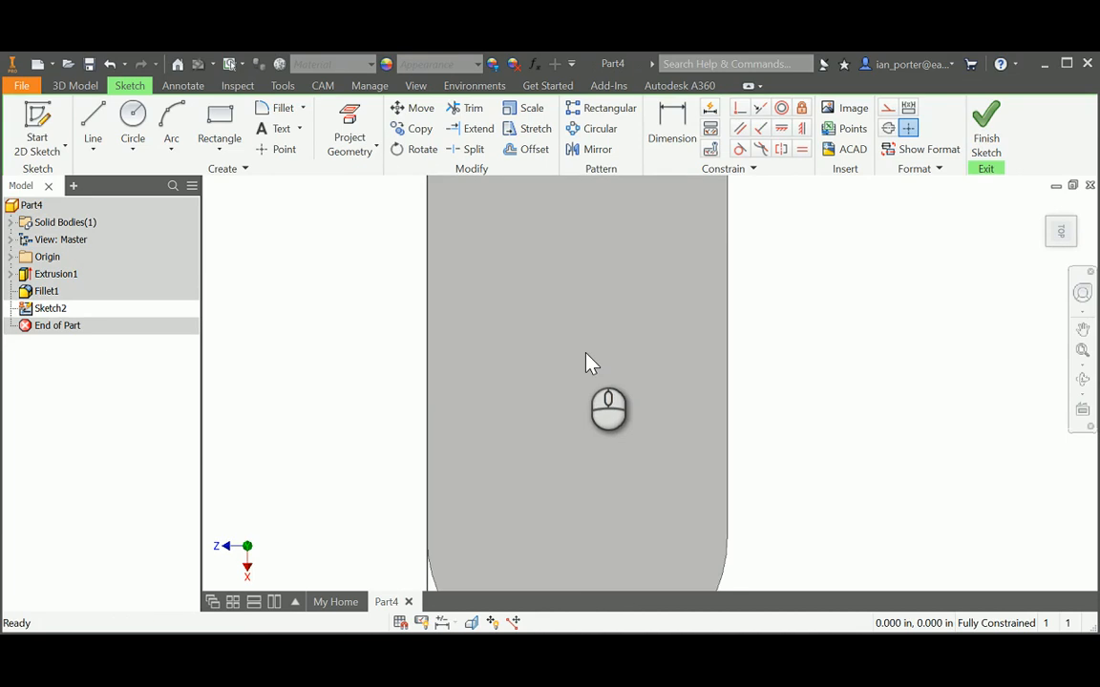
scroll(621, 397, down, 2)
middle_drag(638, 409, 614, 386)
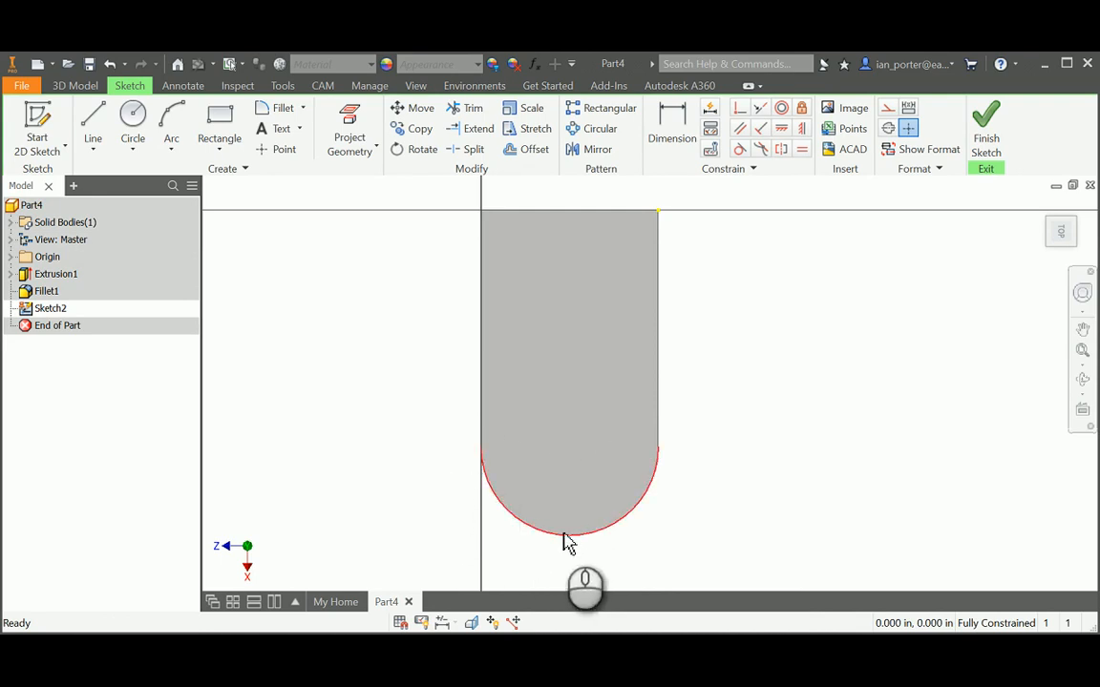
click(345, 122)
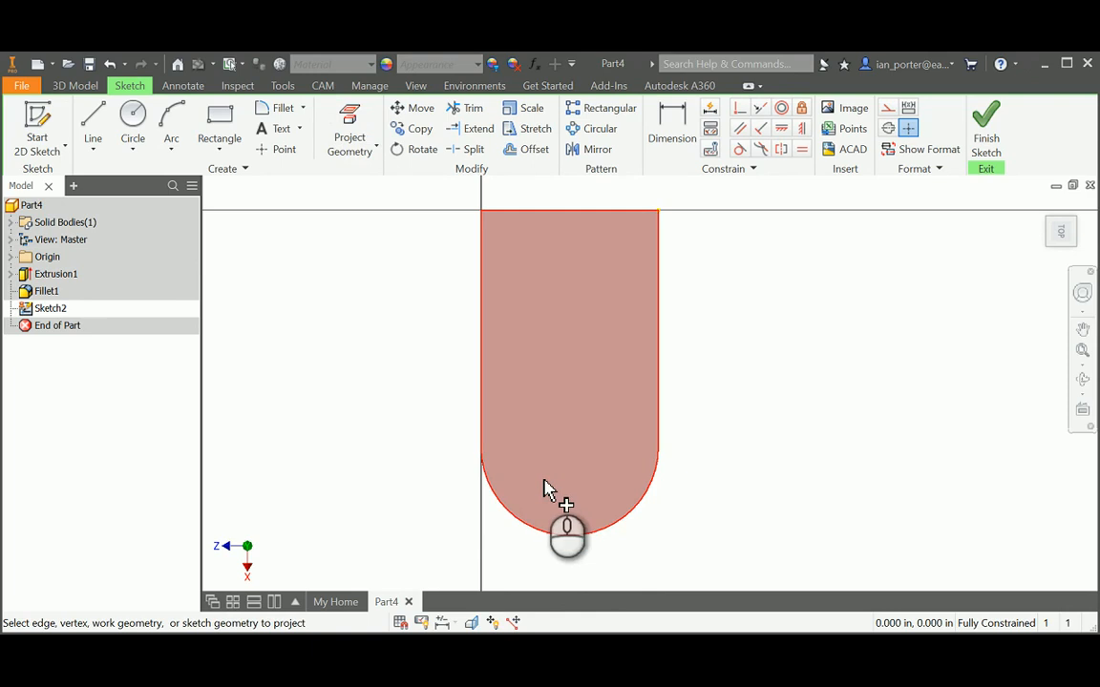
click(580, 508)
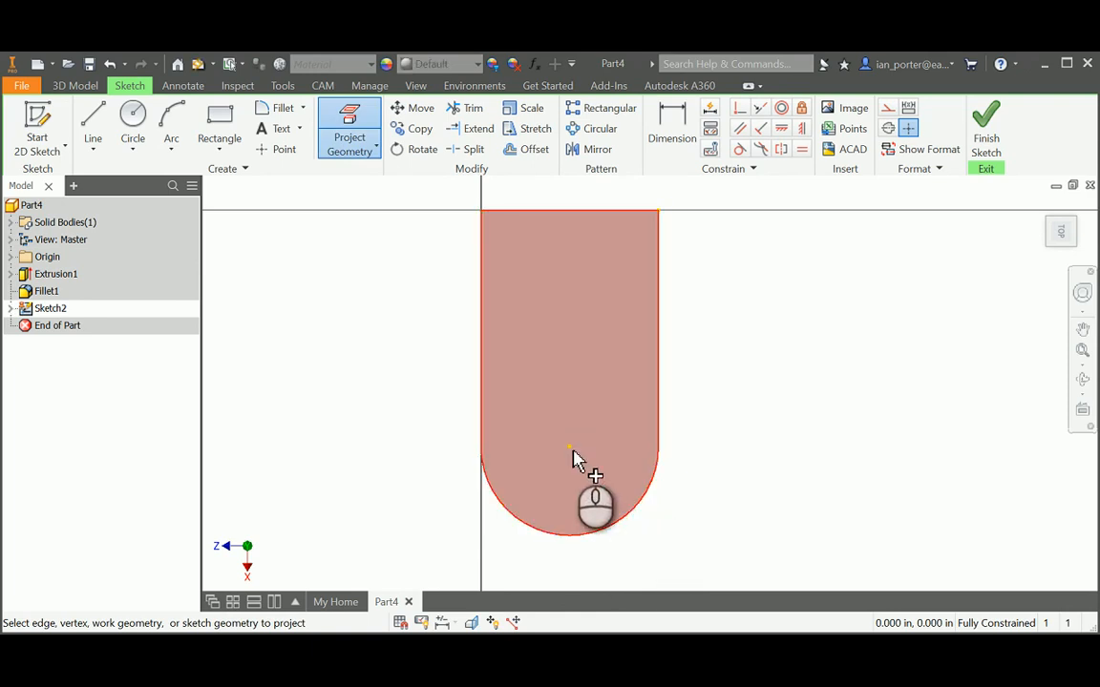
right_click(570, 461)
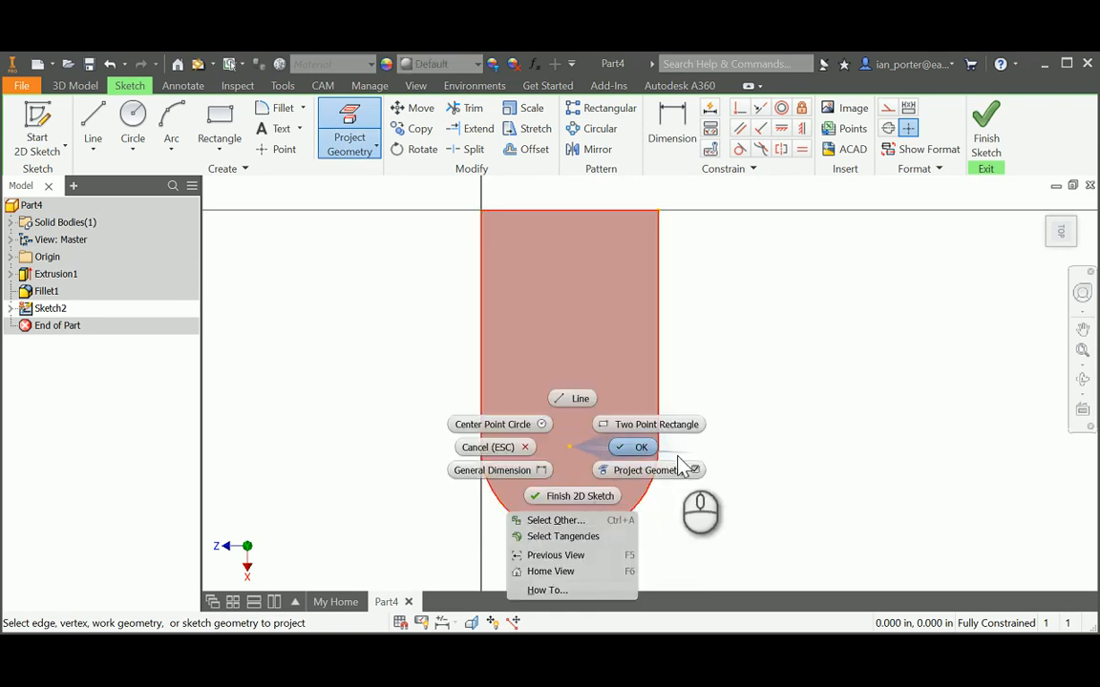
click(633, 449)
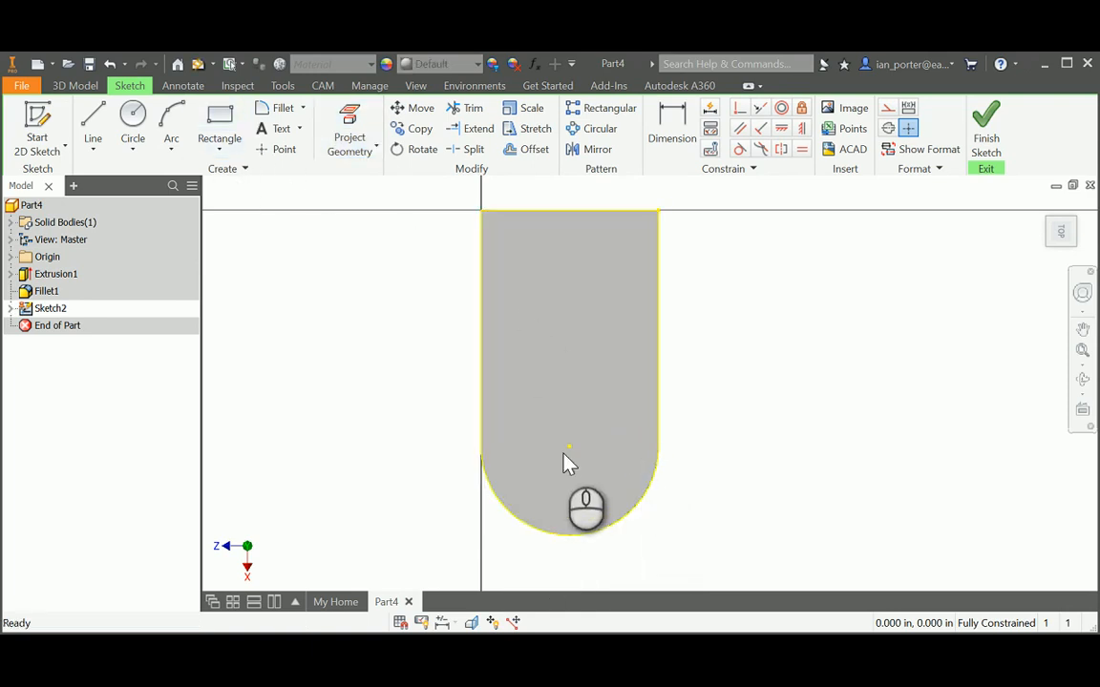
Place a sketch point at the rounded end's arc centre and cut a 1 in diameter Through All hole there
click(281, 153)
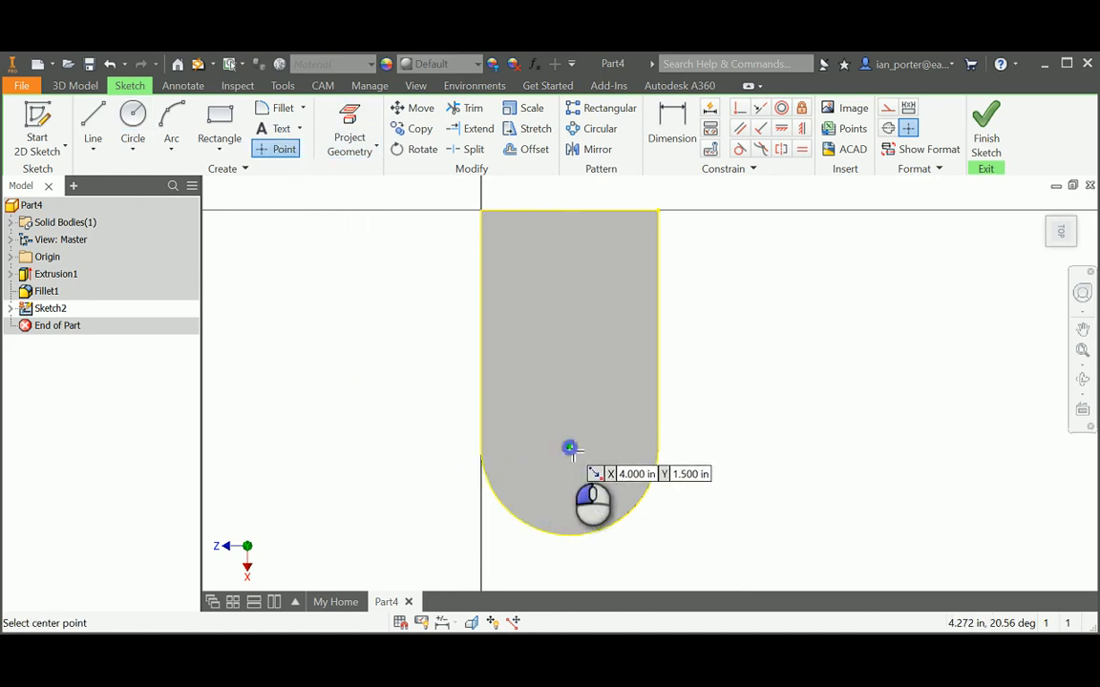
click(570, 448)
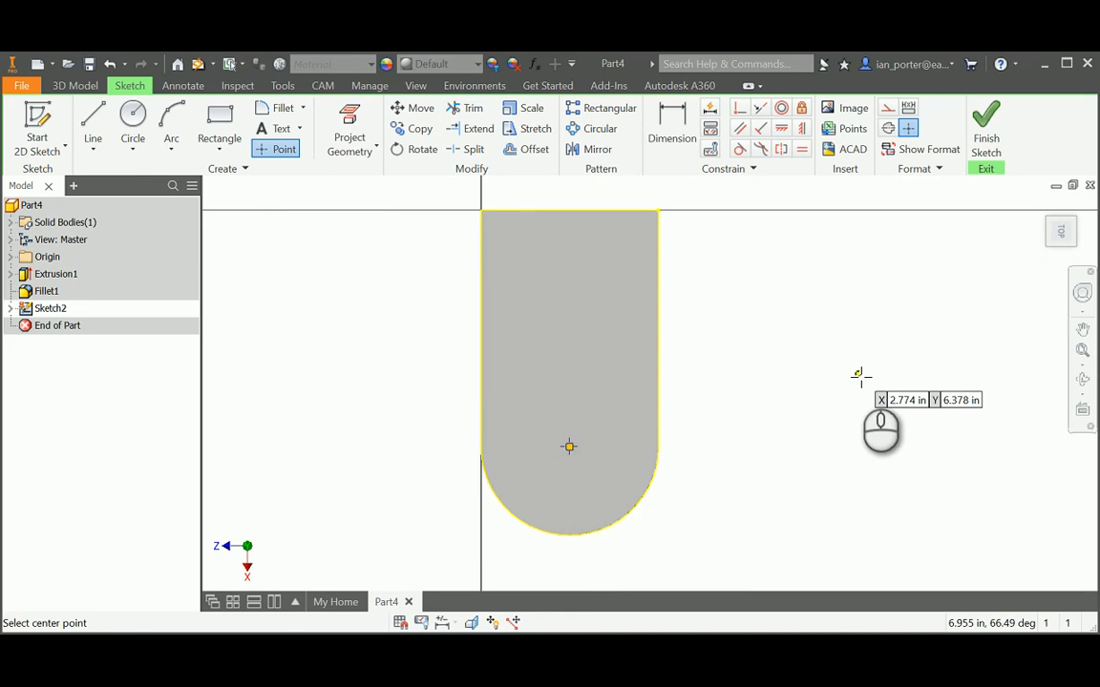
key(h)
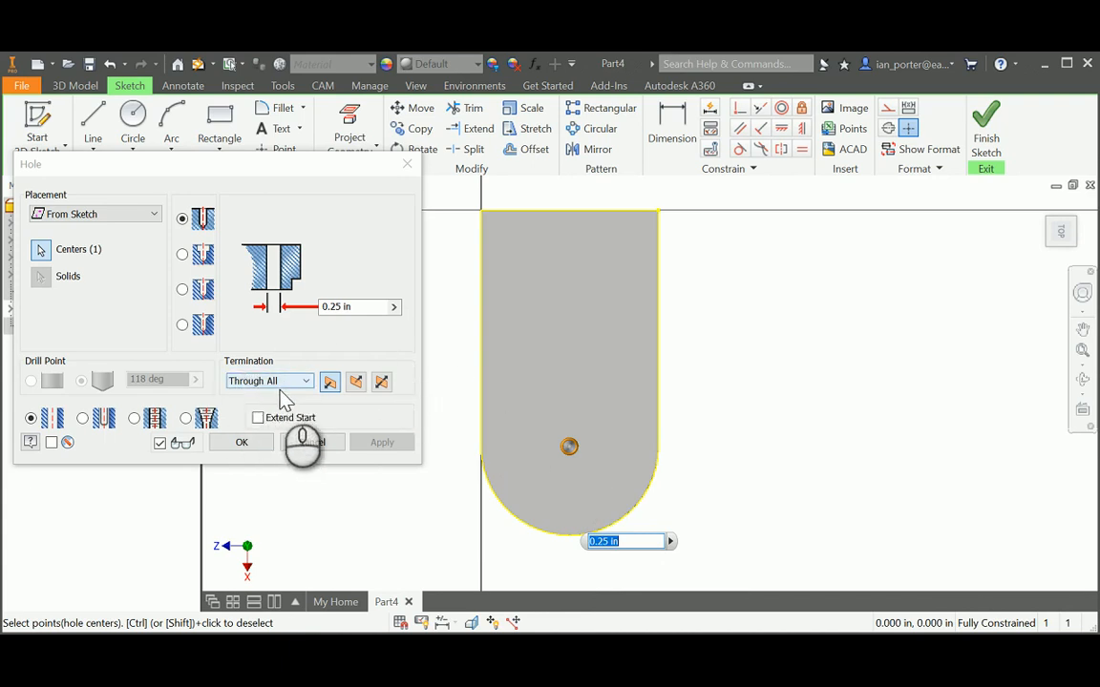
drag(363, 307, 312, 316)
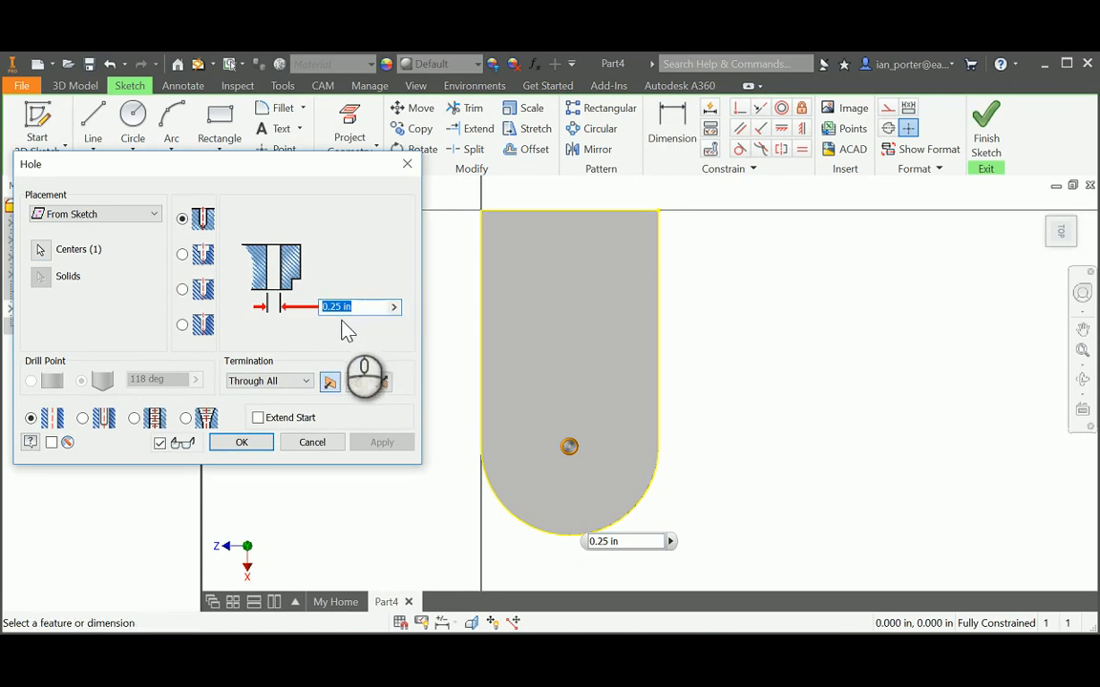
text(1)
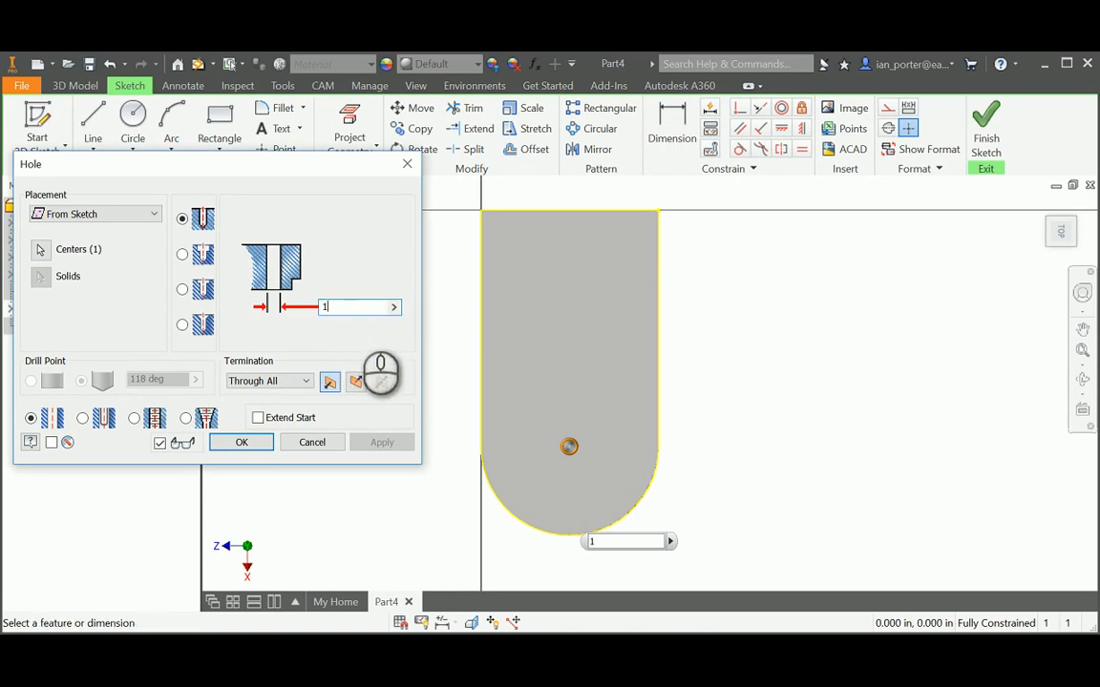
click(239, 444)
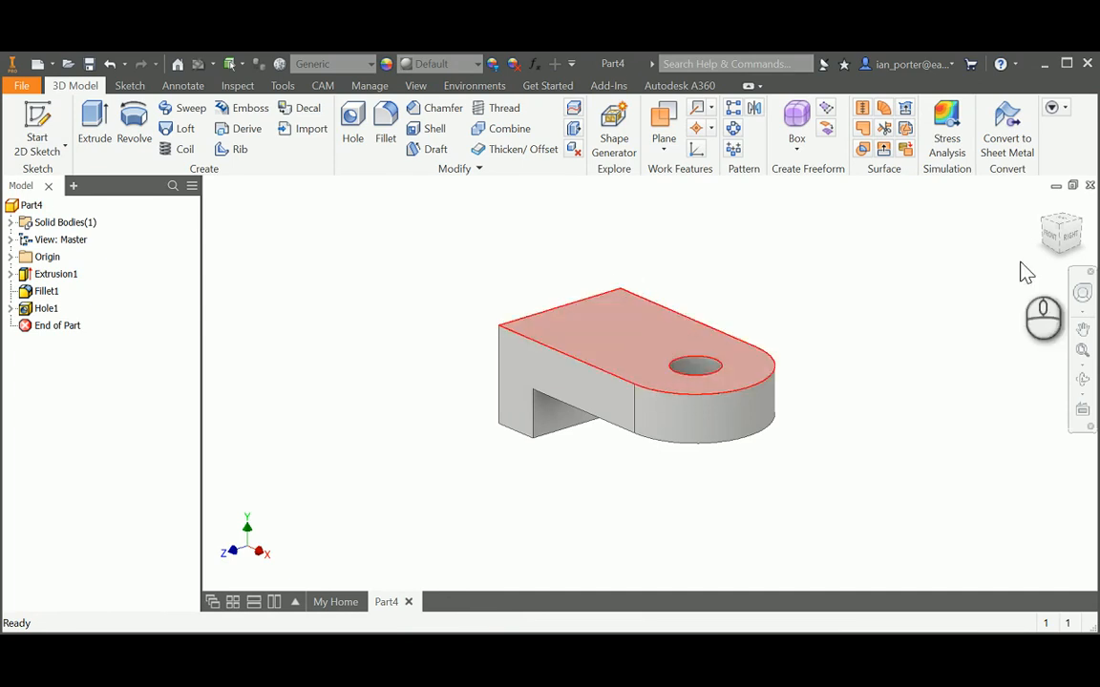
Start a 2D sketch on the block's rear L-shaped side face, around the corner where the leg meets the upper edge
click(1086, 233)
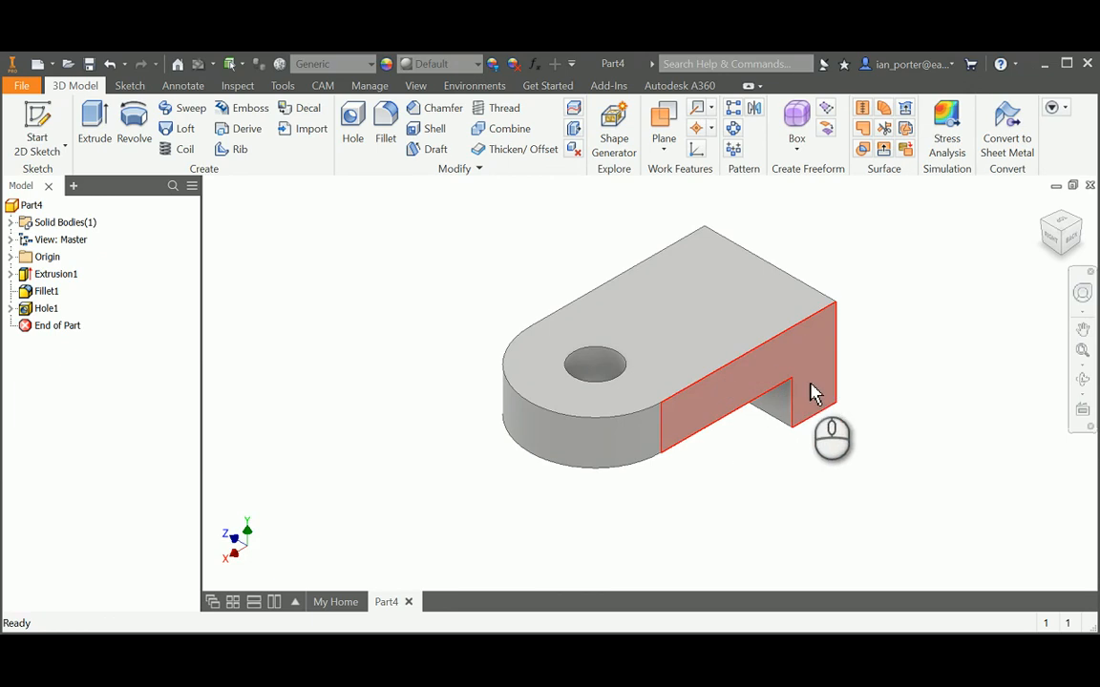
click(38, 133)
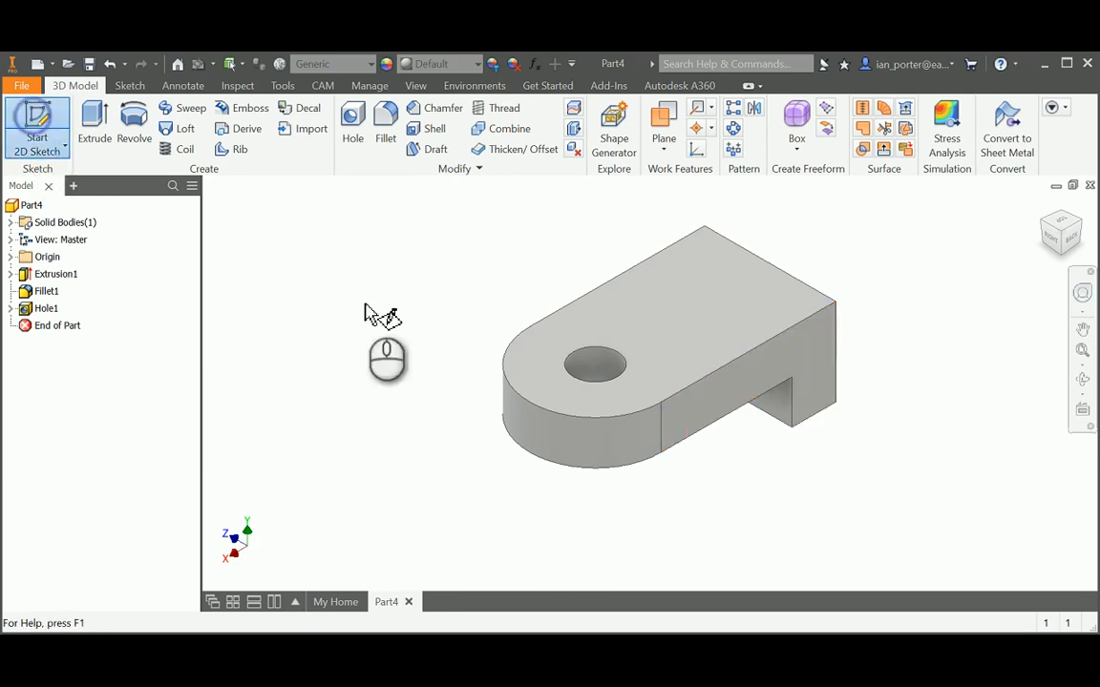
click(818, 352)
mouse_move(603, 284)
middle_down()
mouse_move(609, 388)
mouse_move(695, 405)
middle_up()
scroll(610, 375, down, 3)
scroll(611, 376, up, 3)
scroll(695, 405, down, 3)
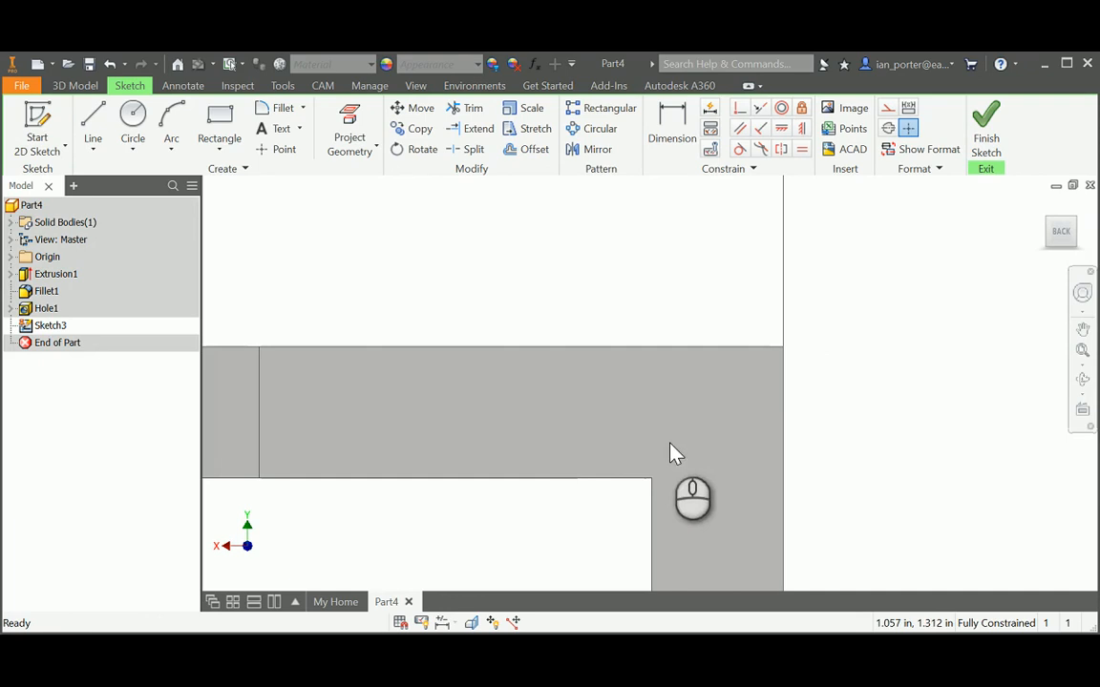
Sketch a 2 in diameter circle overlapping the block's upper edge near the leg's outer corner, with its centre above the edge
click(133, 116)
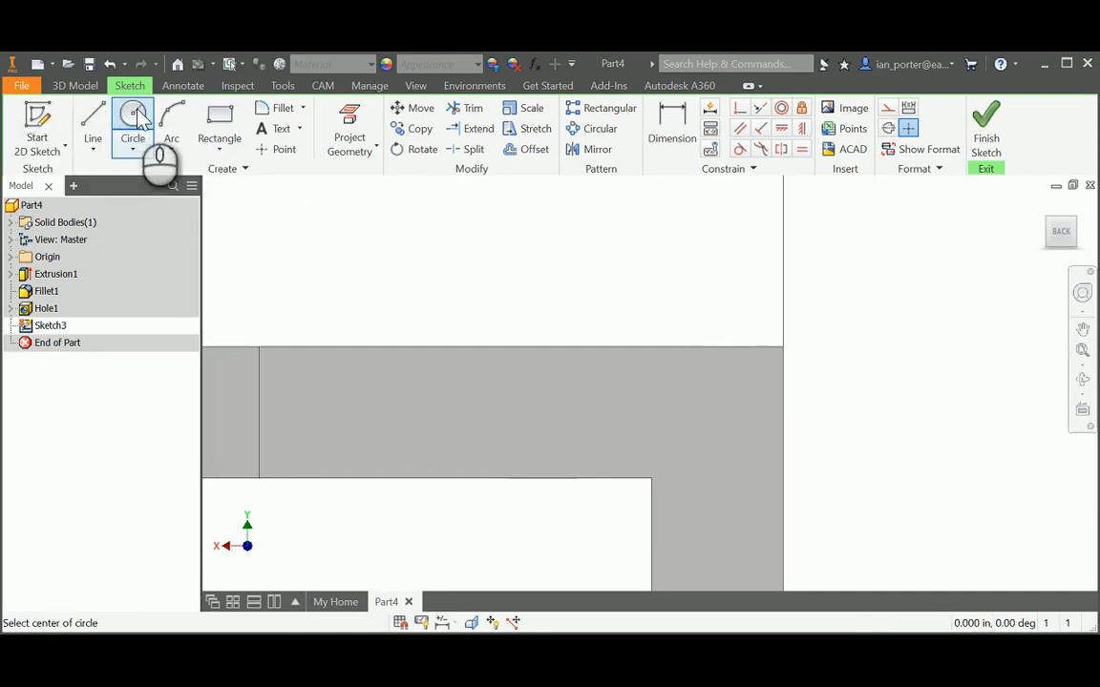
click(651, 283)
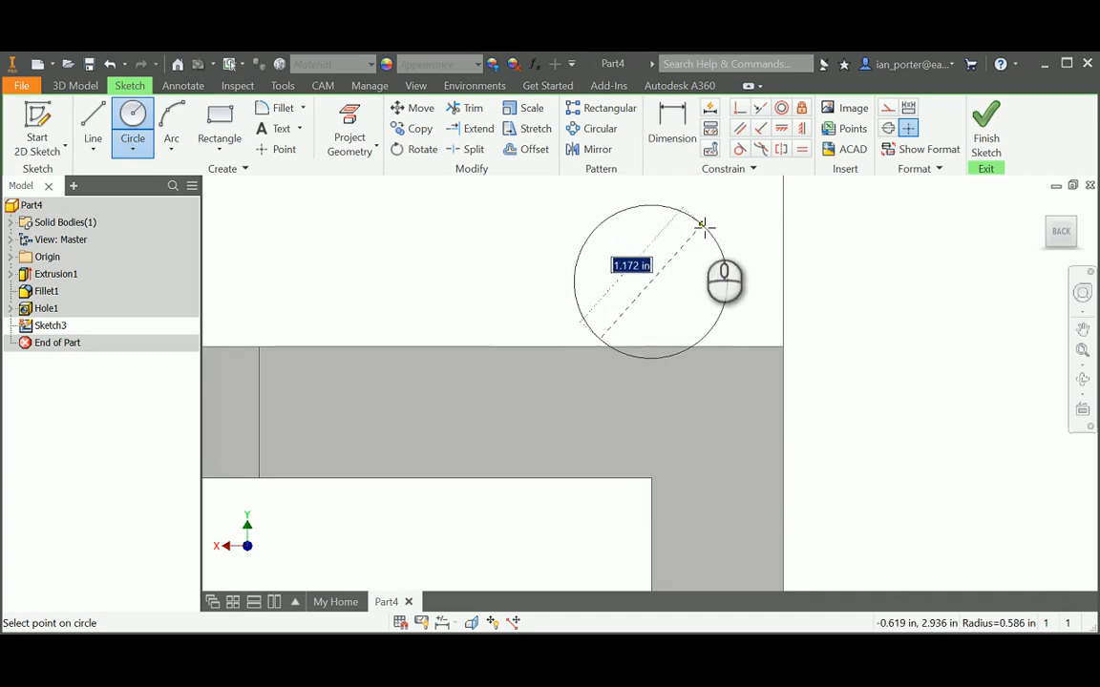
text(2)
key(Return)
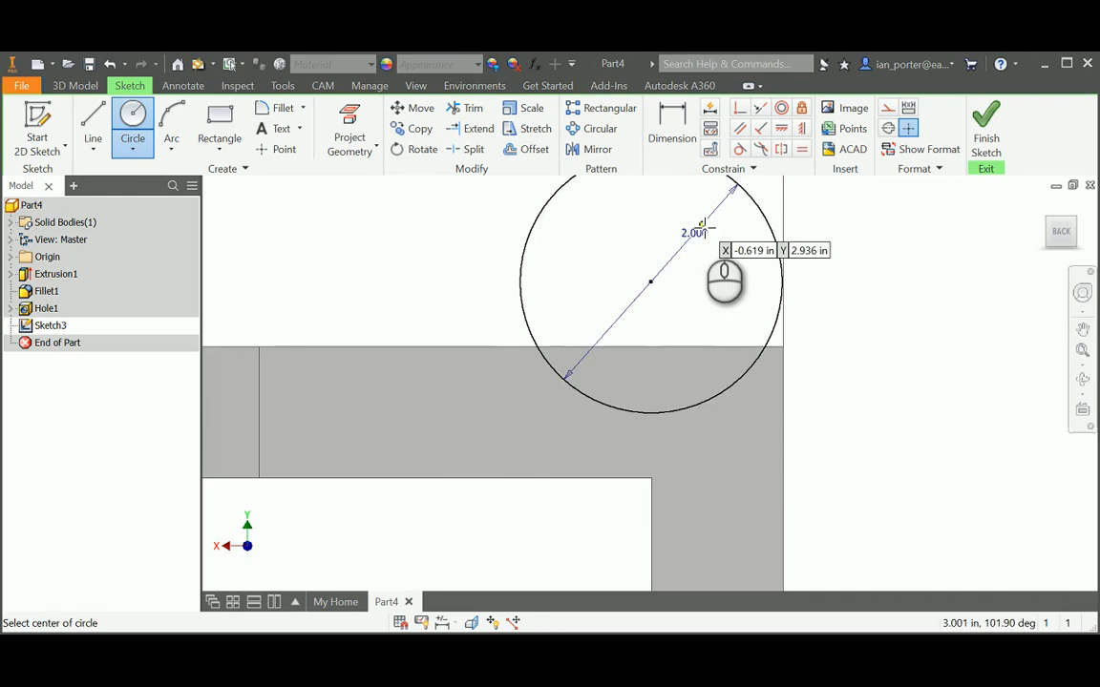
middle_drag(696, 322, 643, 359)
right_click(650, 328)
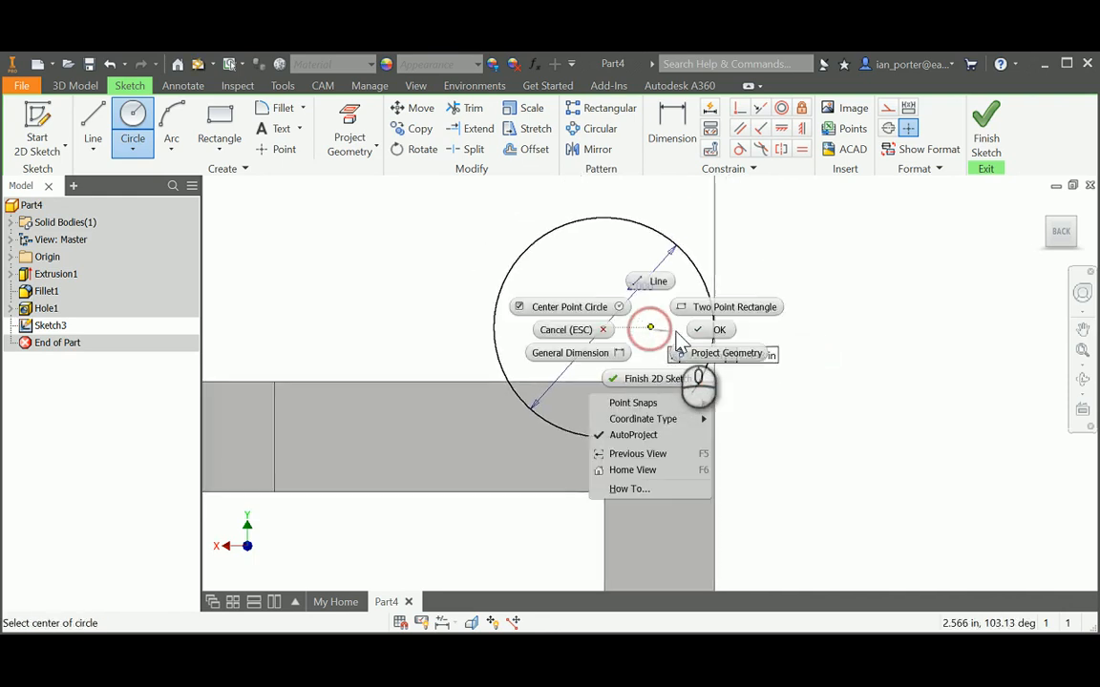
click(704, 334)
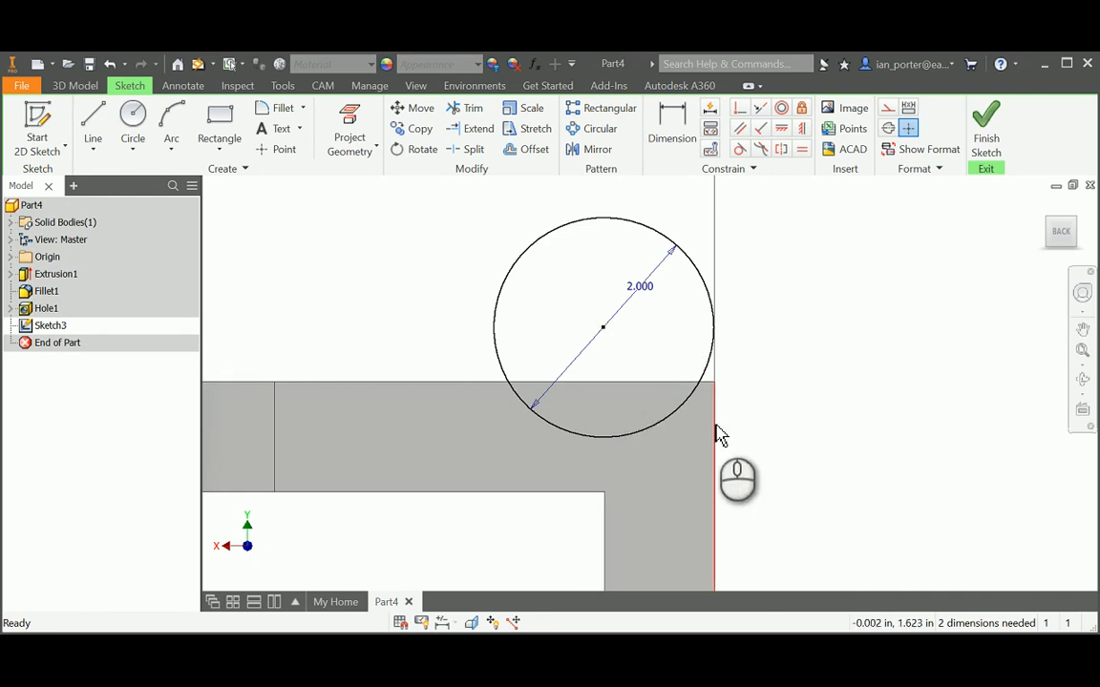
Dimension the circle's centre 1 in horizontally from the leg's outer vertical edge
click(673, 126)
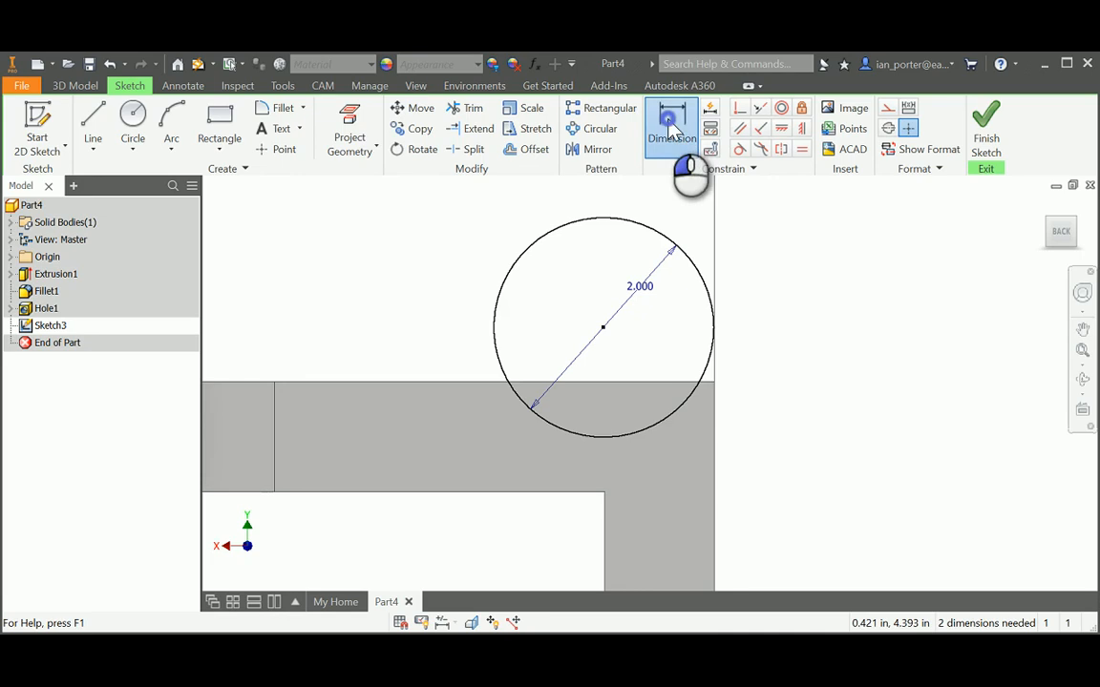
click(714, 423)
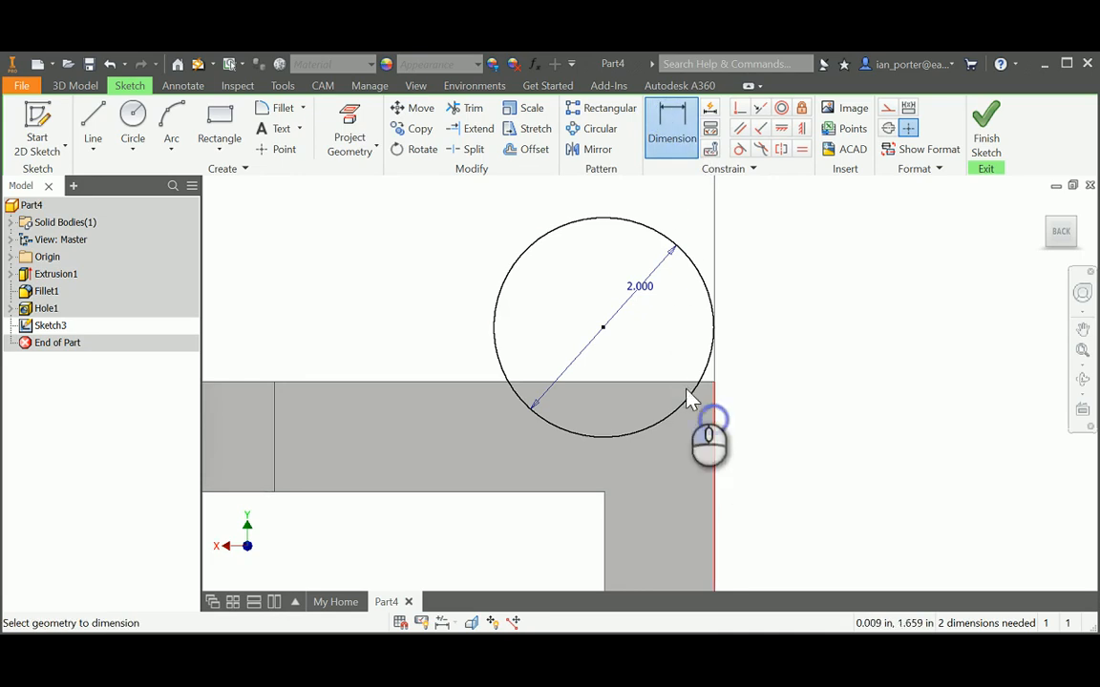
click(604, 329)
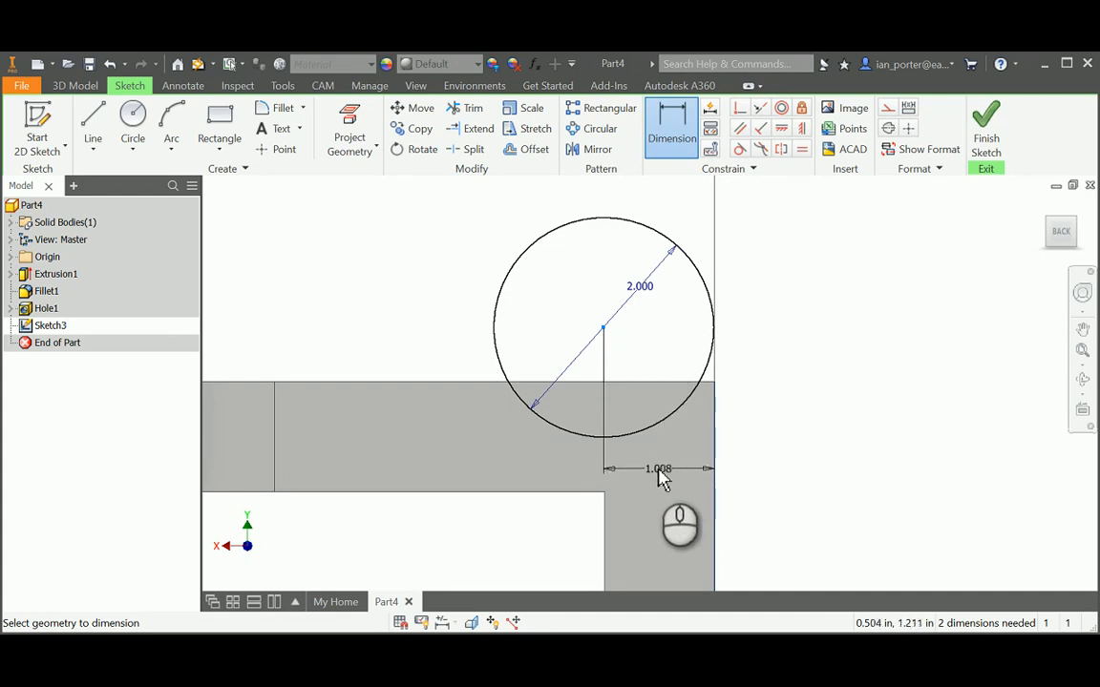
click(659, 472)
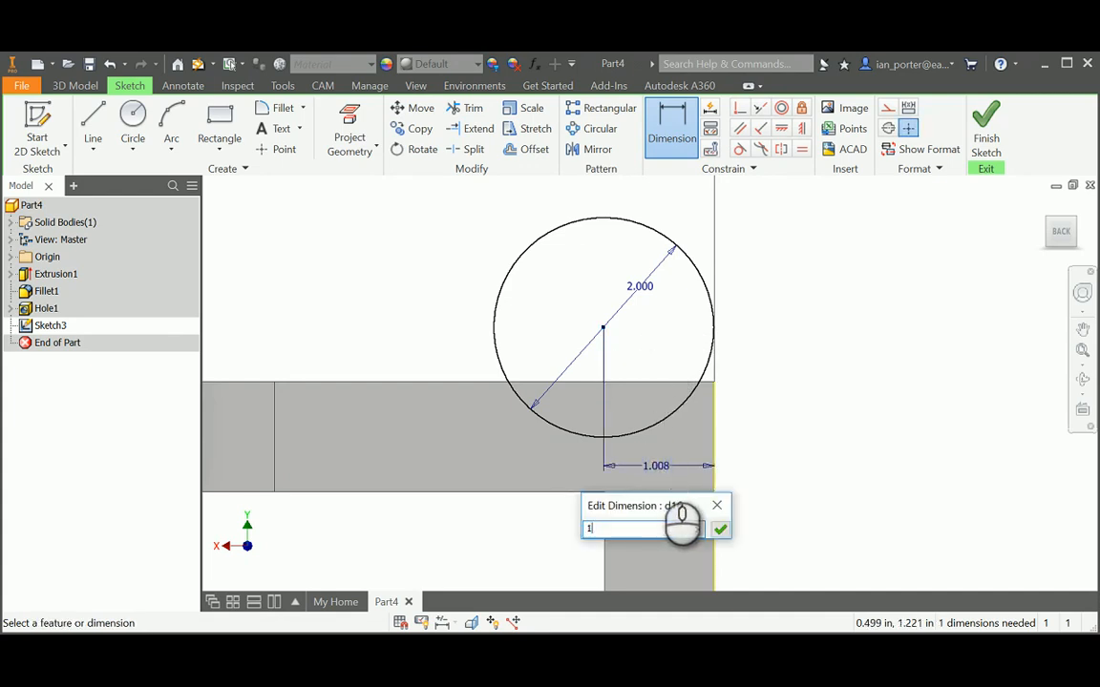
key(Return)
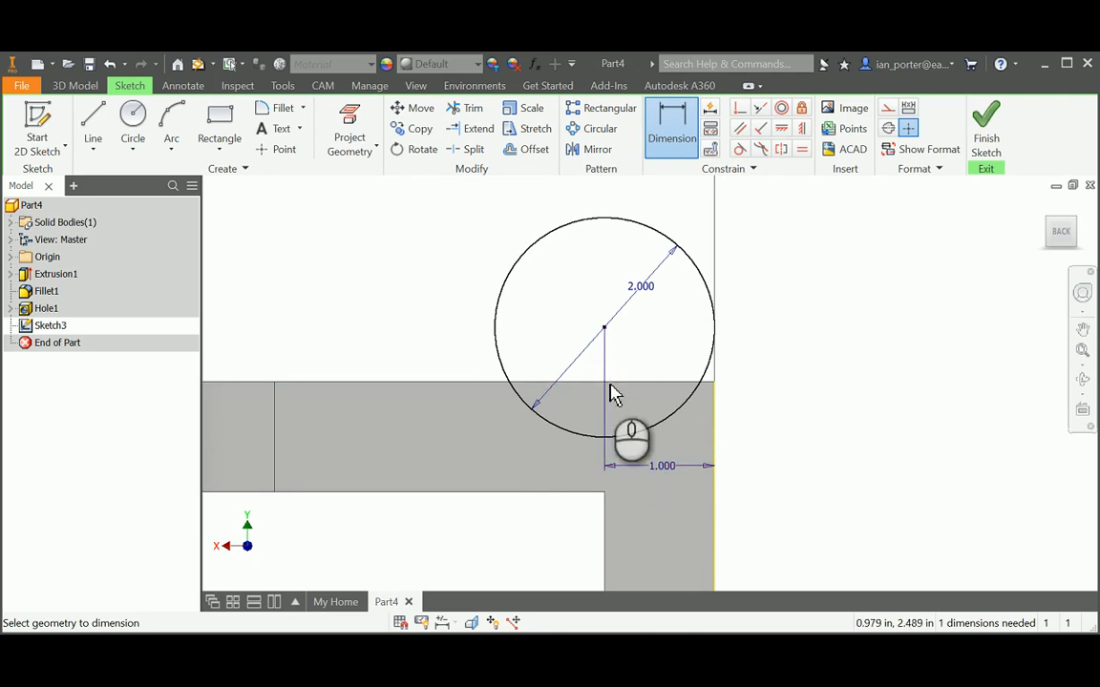
Dimension the circle's centre 0.5 in vertically from the block's upper edge
click(676, 124)
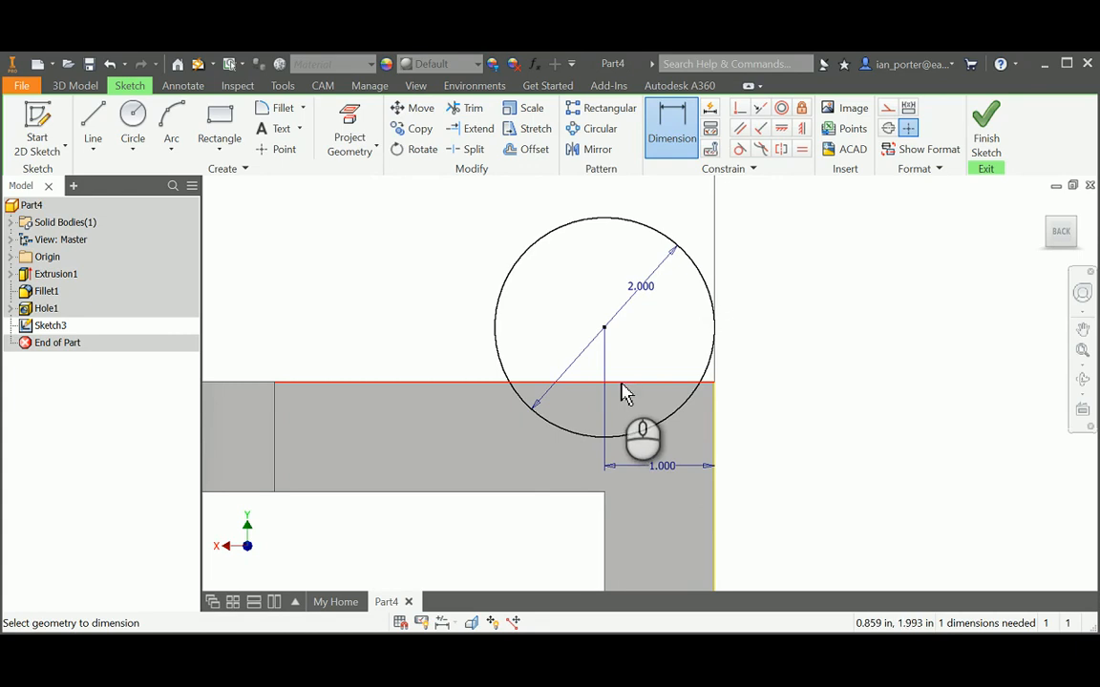
click(616, 383)
click(607, 330)
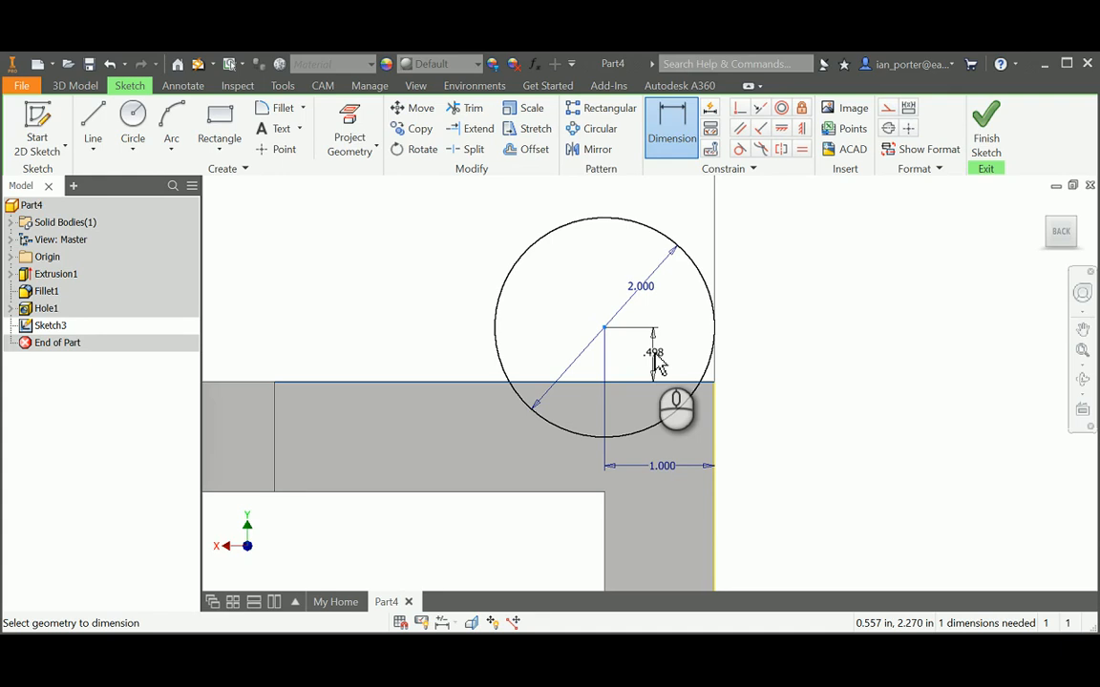
click(665, 362)
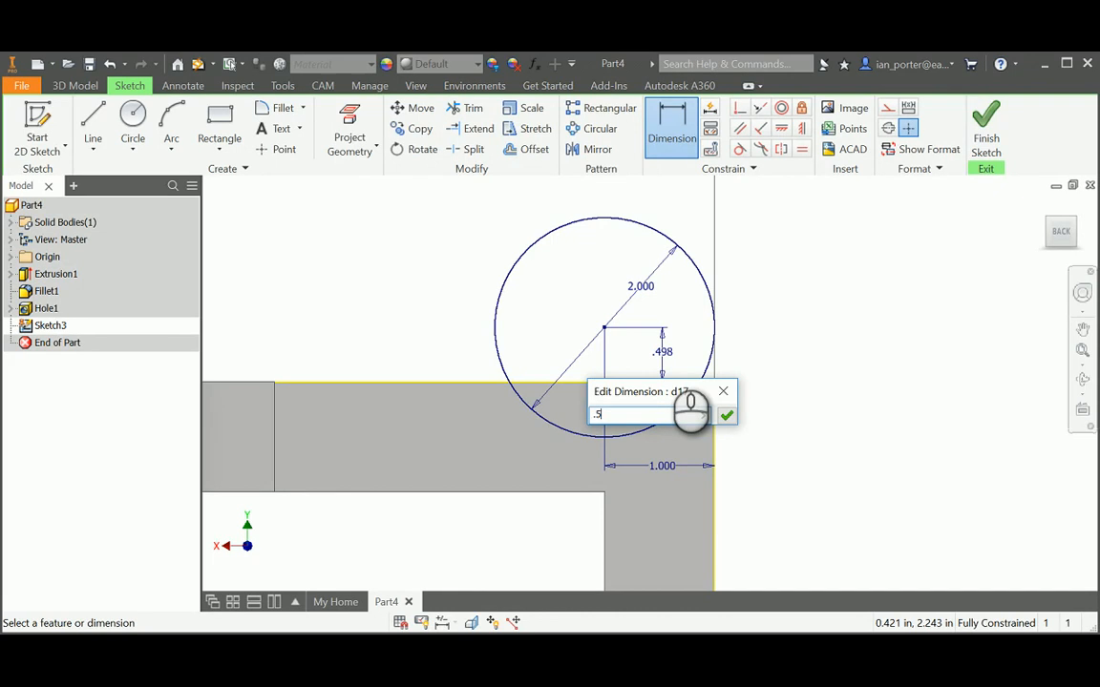
key(Return)
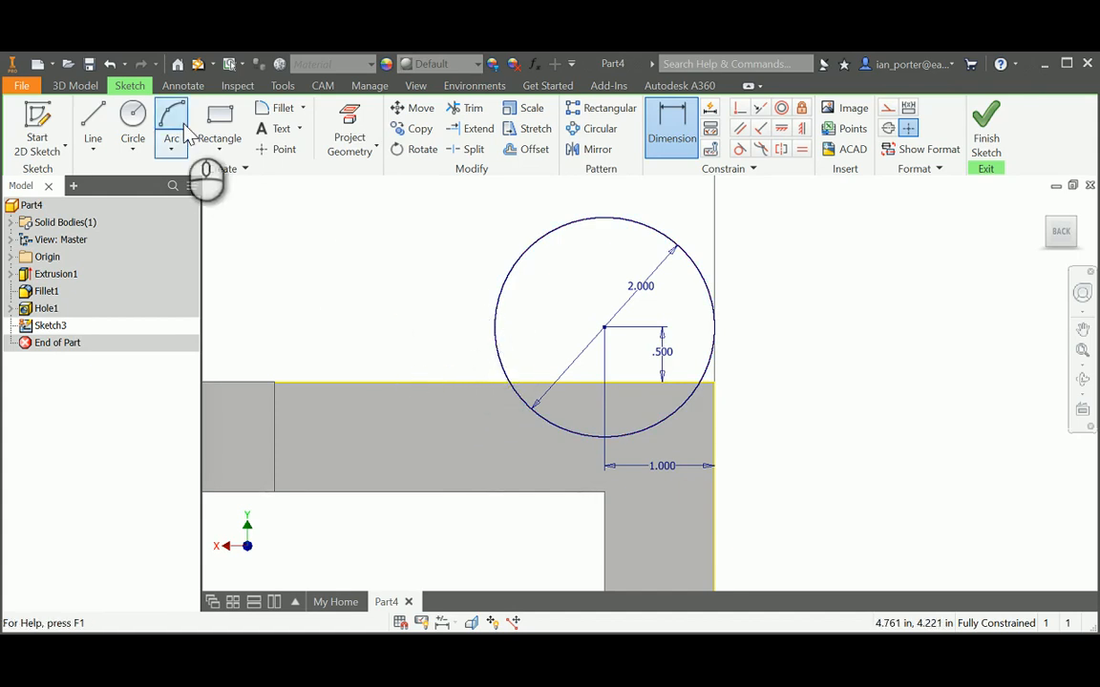
Sketch a smaller circle beside the 2 in circle, level with its centre and touching the block's upper edge
click(134, 114)
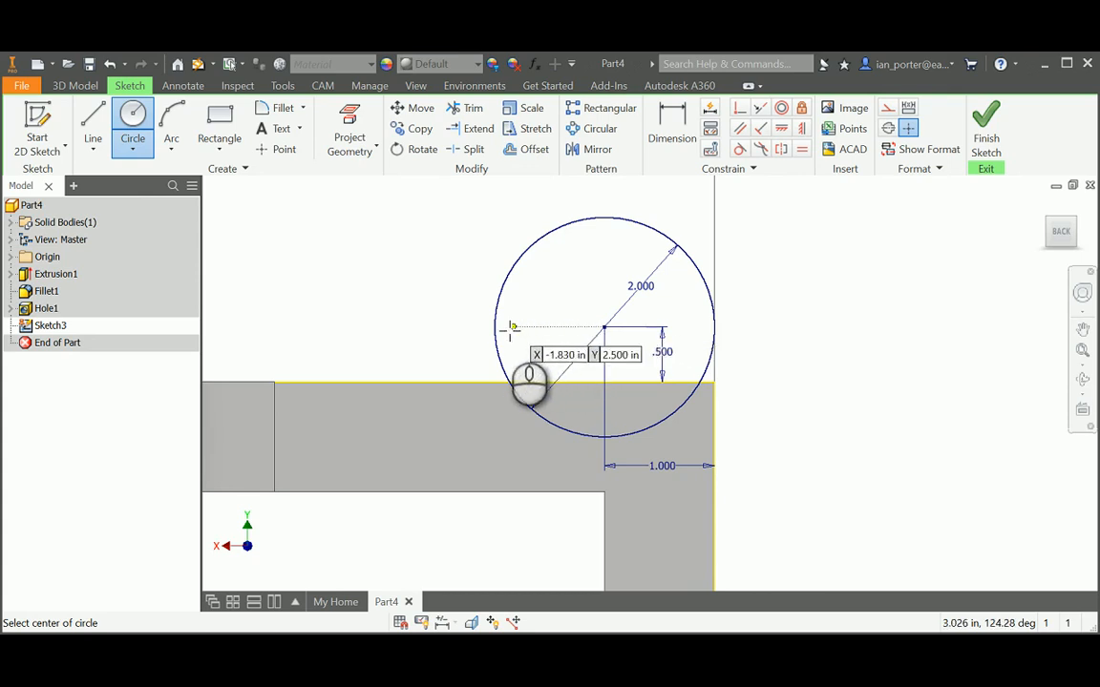
click(432, 327)
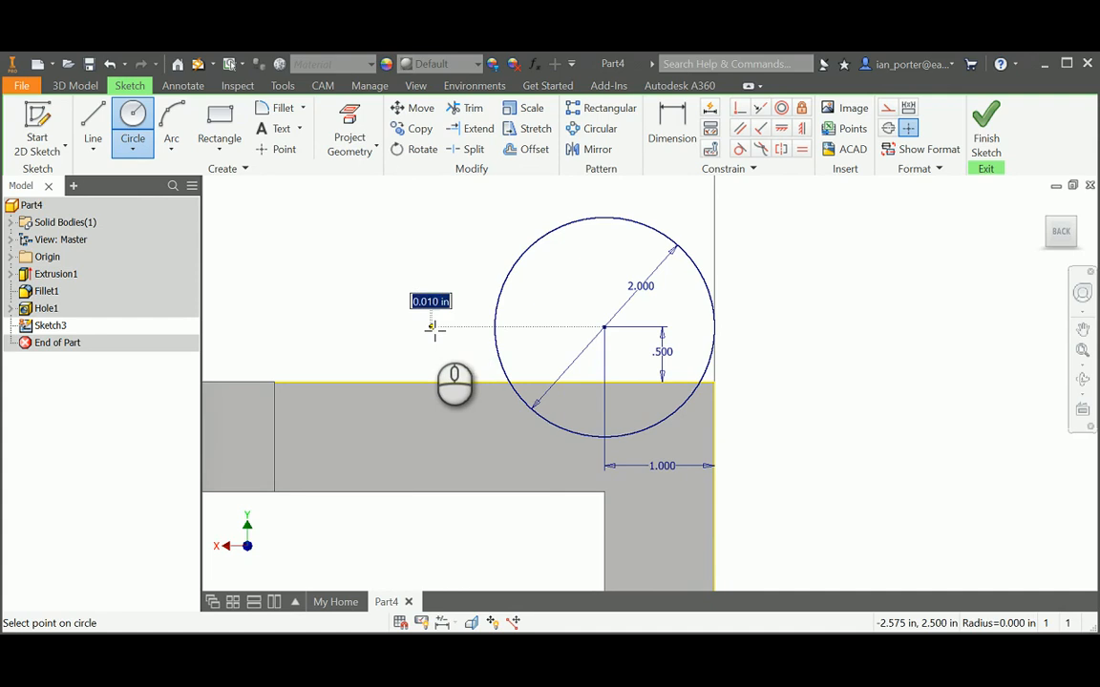
click(434, 380)
right_click(381, 237)
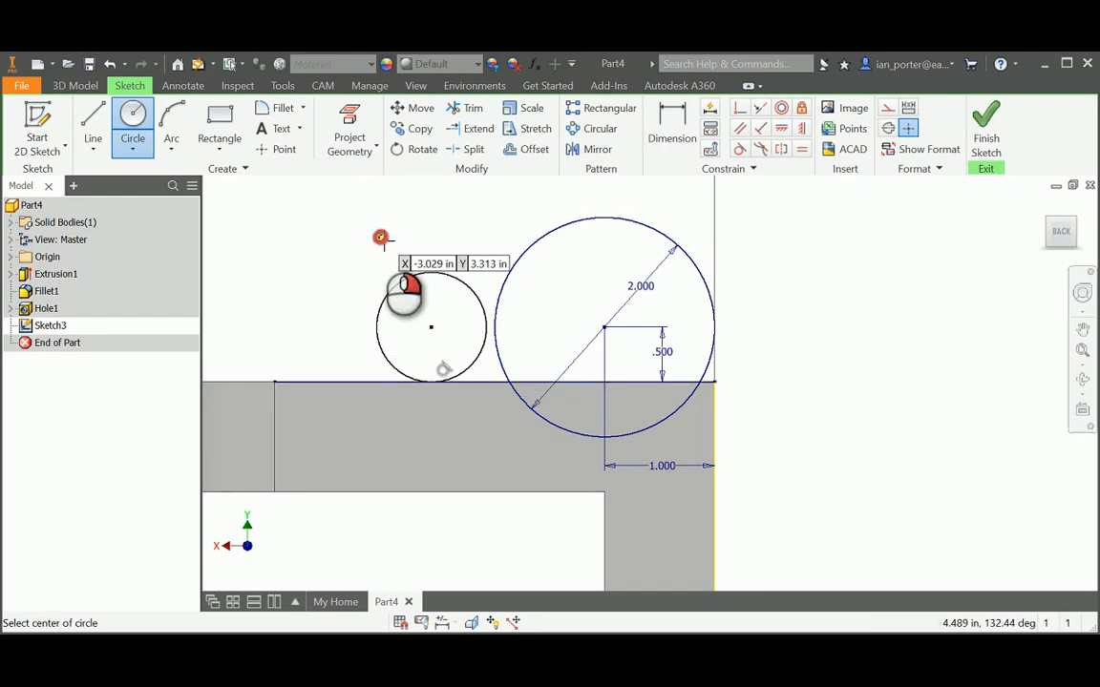
click(442, 240)
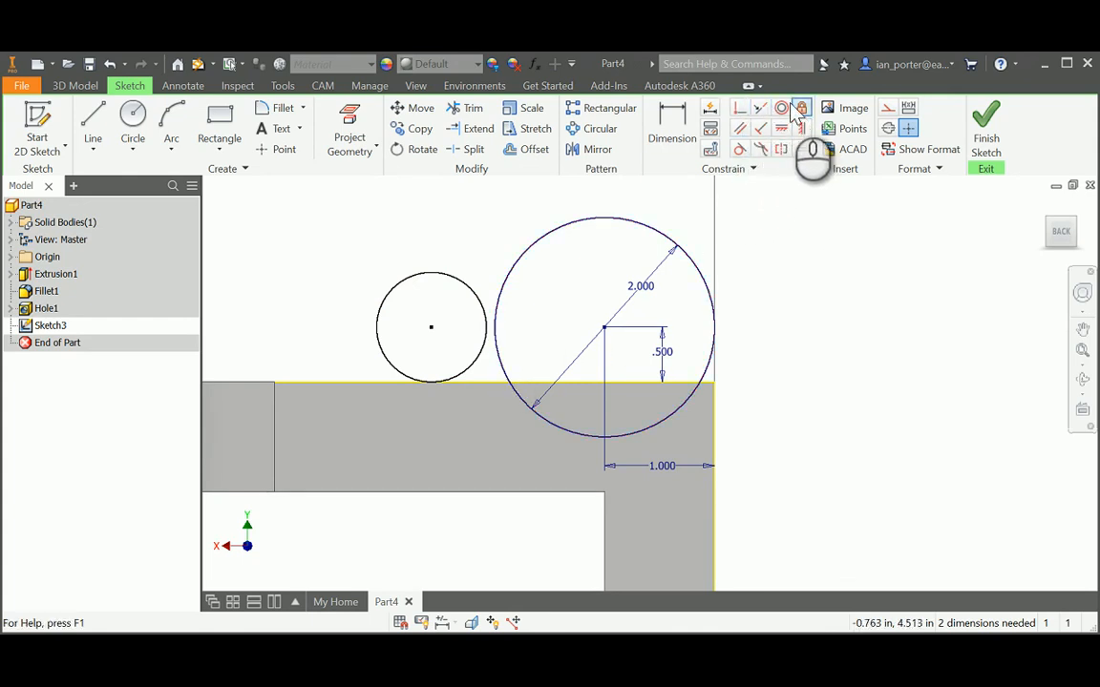
Apply a tangent constraint between the smaller circle and the 2 in circle
click(739, 149)
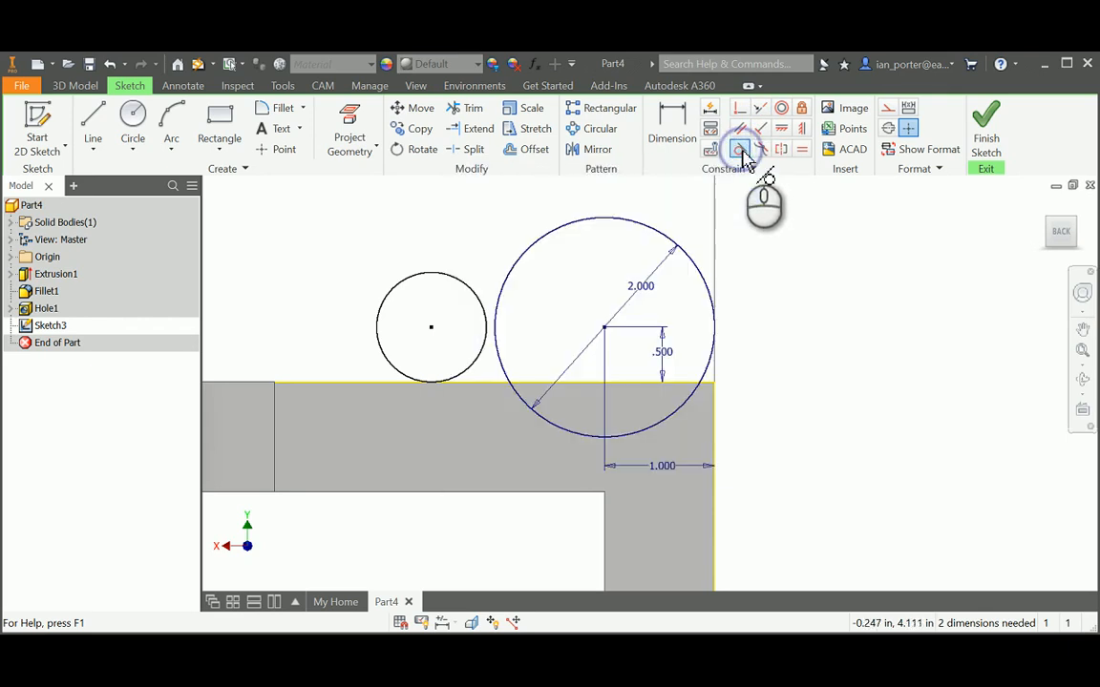
click(487, 329)
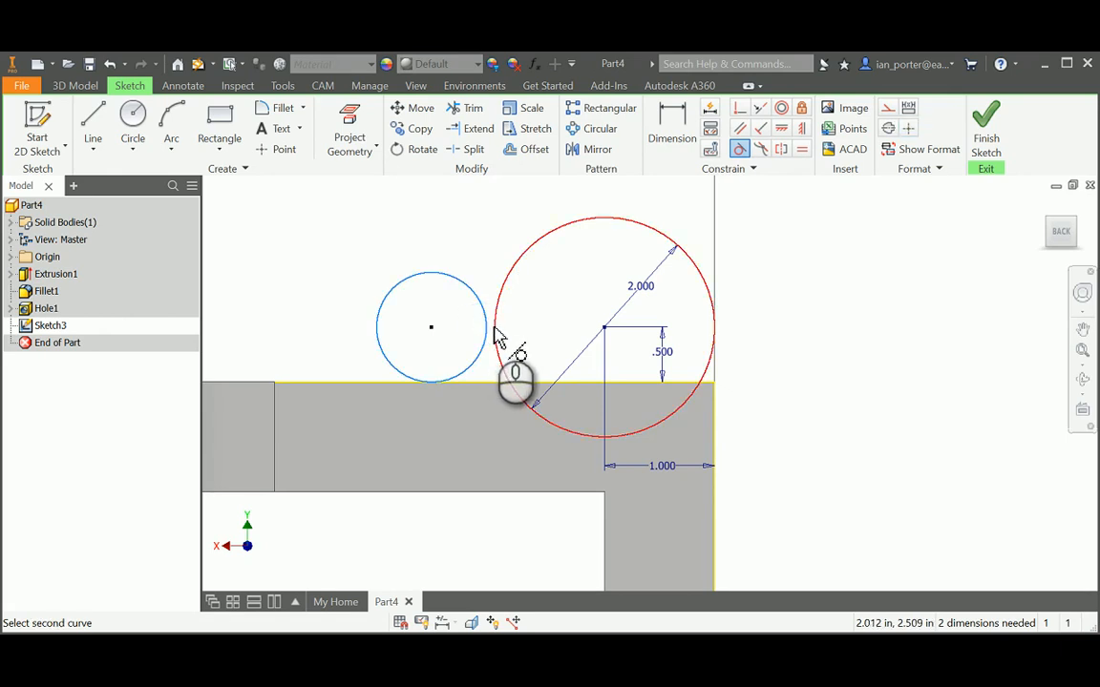
click(495, 335)
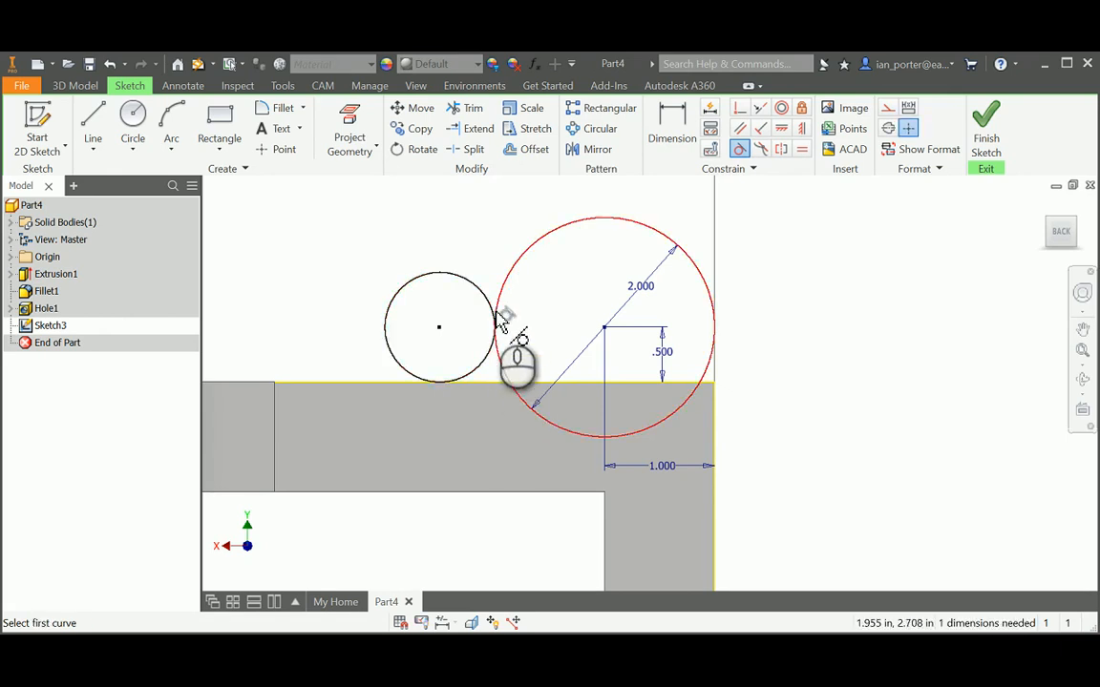
right_click(772, 295)
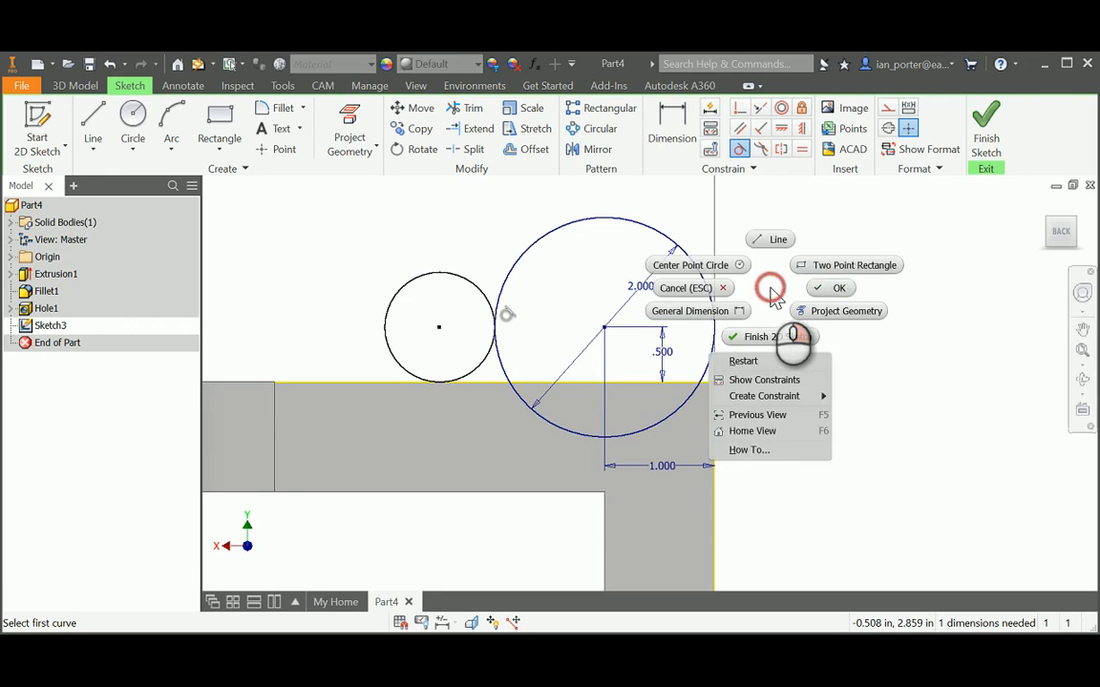
click(825, 290)
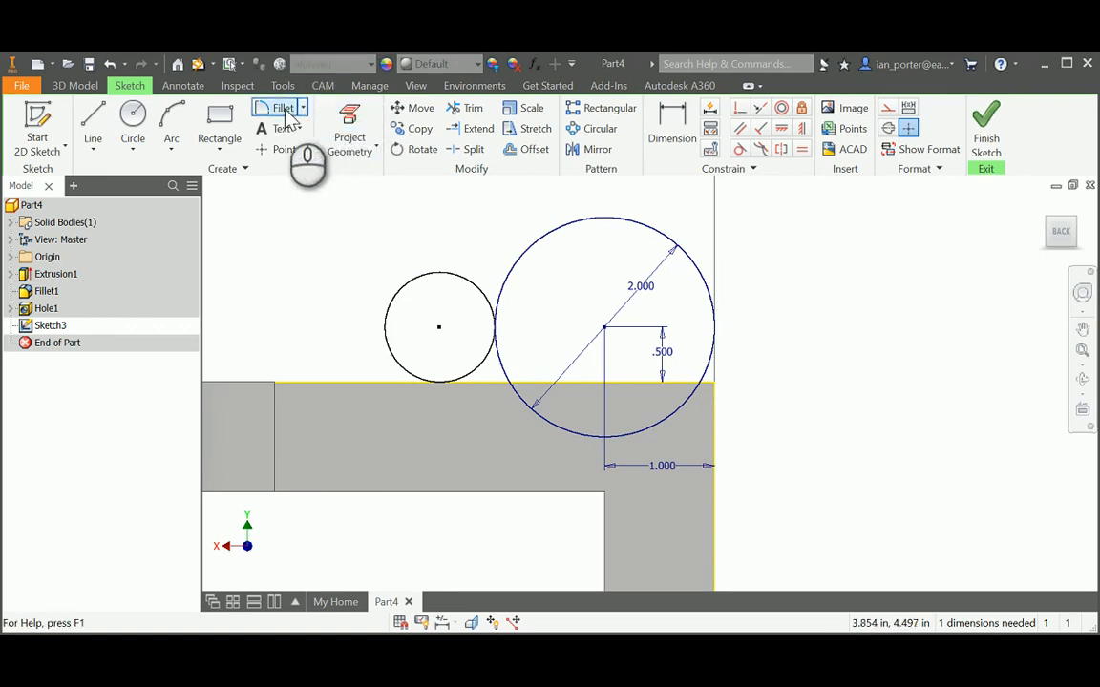
Draw a 2.5 in horizontal line along the block's upper edge from its outer corner to the smaller circle's tangent point
click(92, 116)
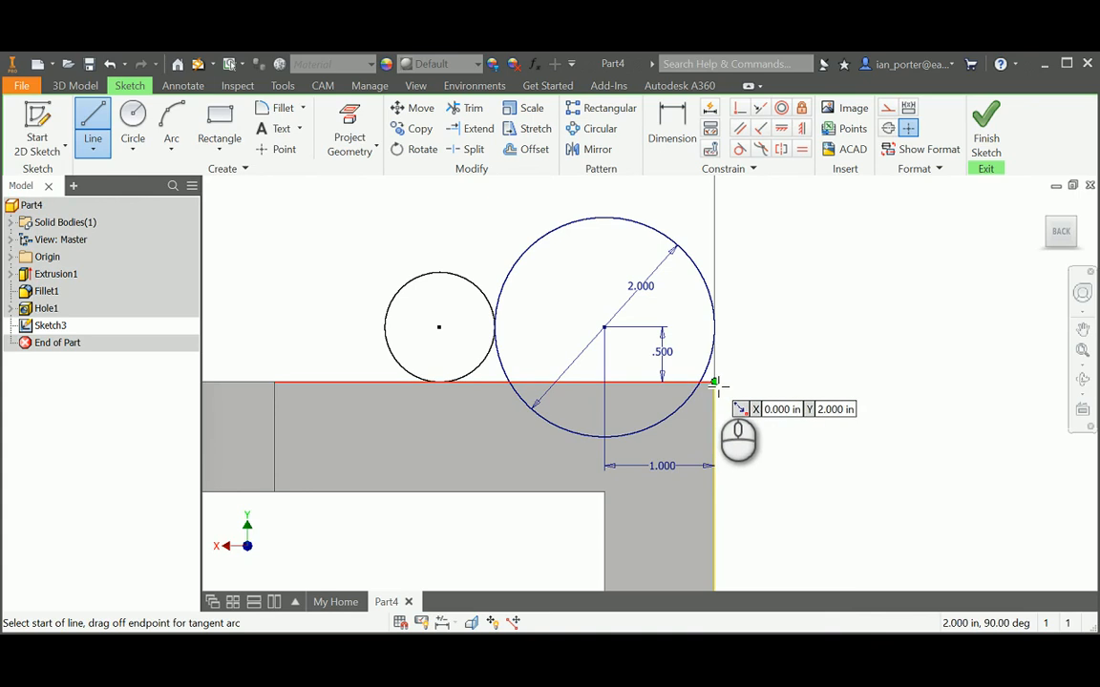
click(714, 382)
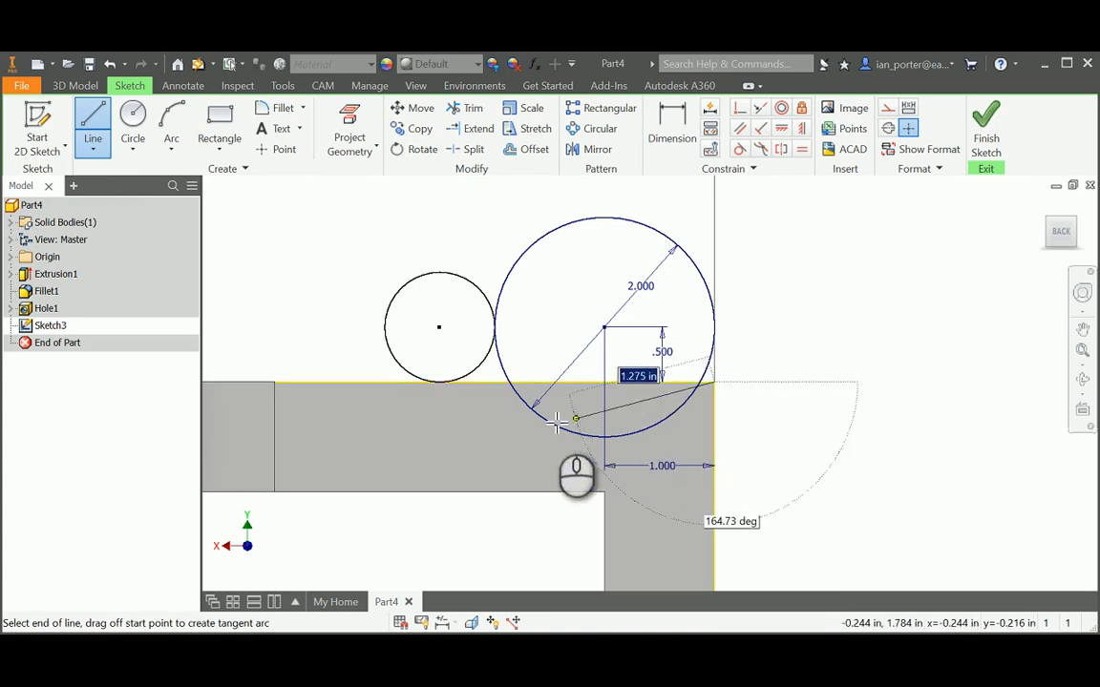
drag(556, 421, 442, 382)
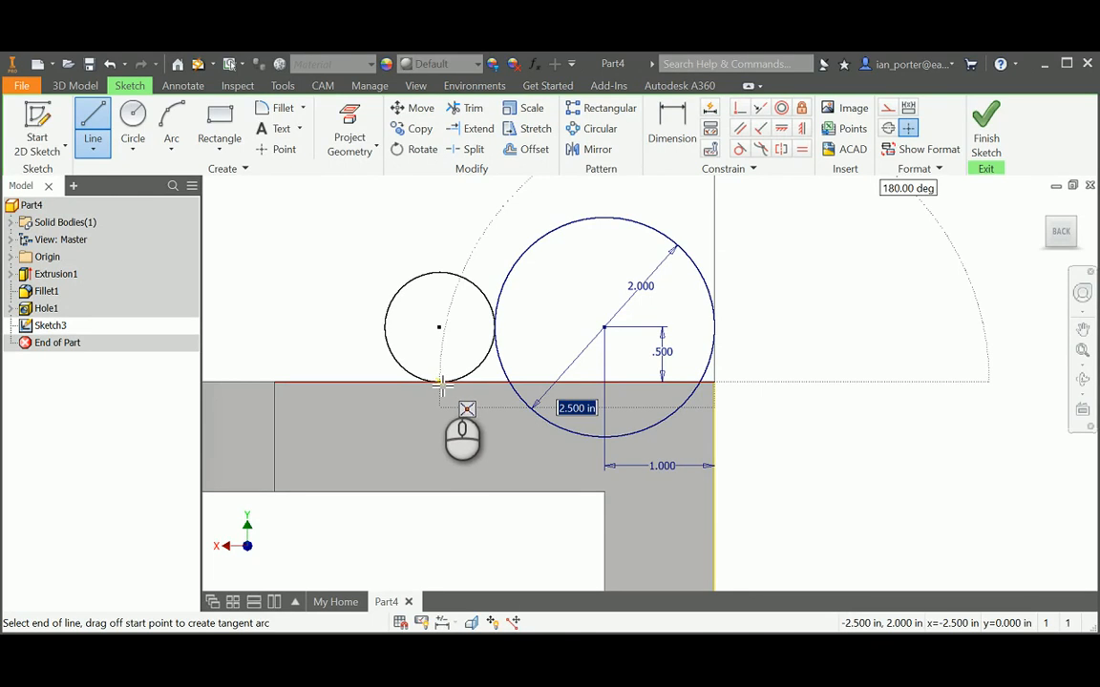
double_click(439, 382)
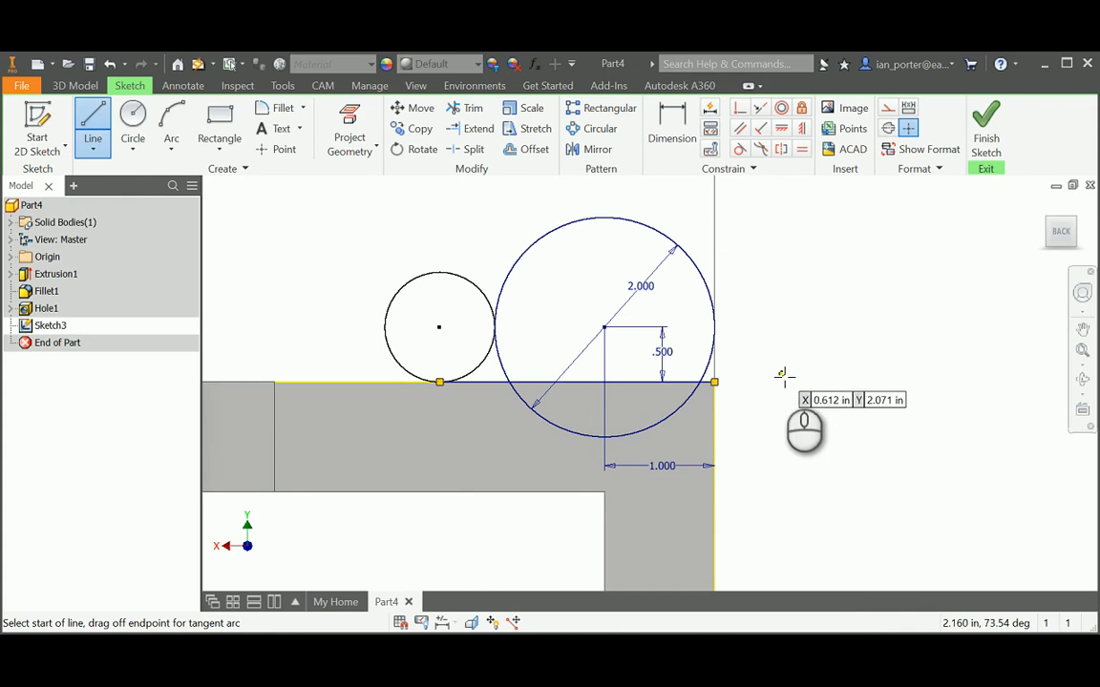
Draw a vertical line from the block's upper outer corner up to the tangent point on the 2 in circle's outer side
click(716, 382)
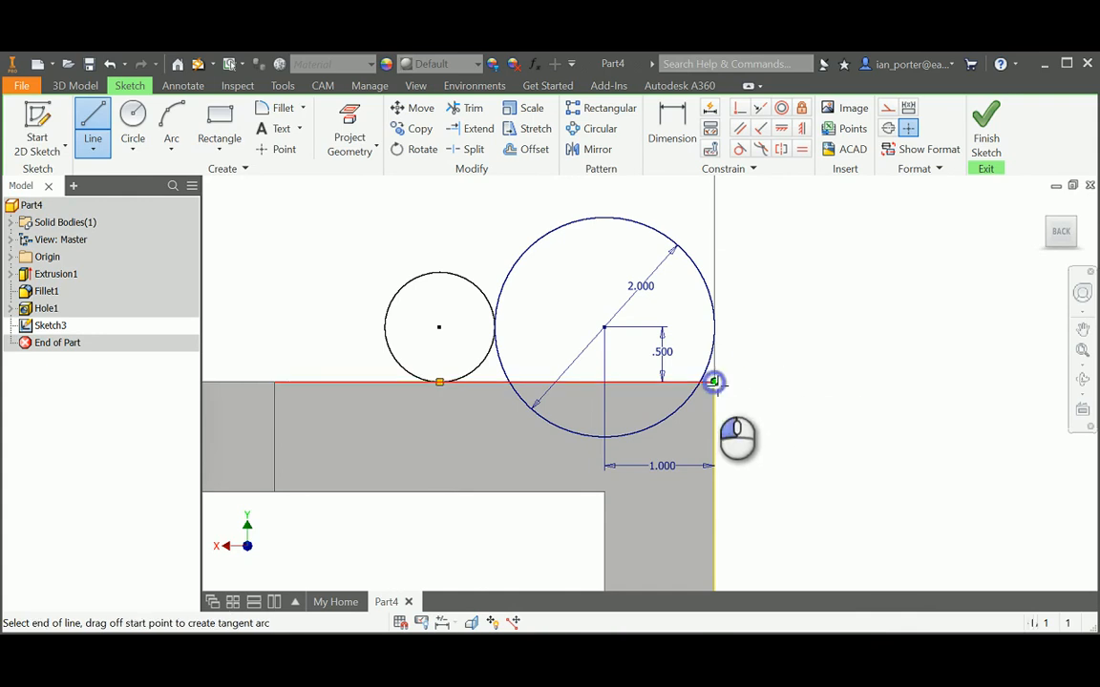
click(714, 328)
right_drag(747, 320, 798, 325)
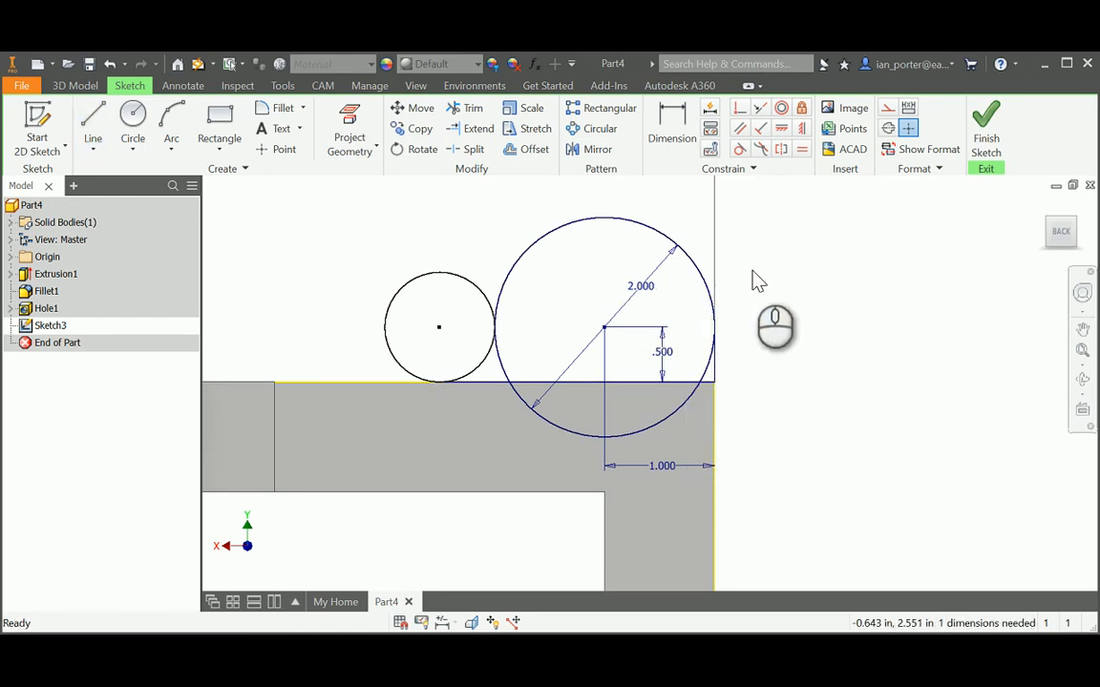
Trim the smaller circle to its concave blend arc and the 2 in circle to its upper half, leaving one closed outline
click(473, 110)
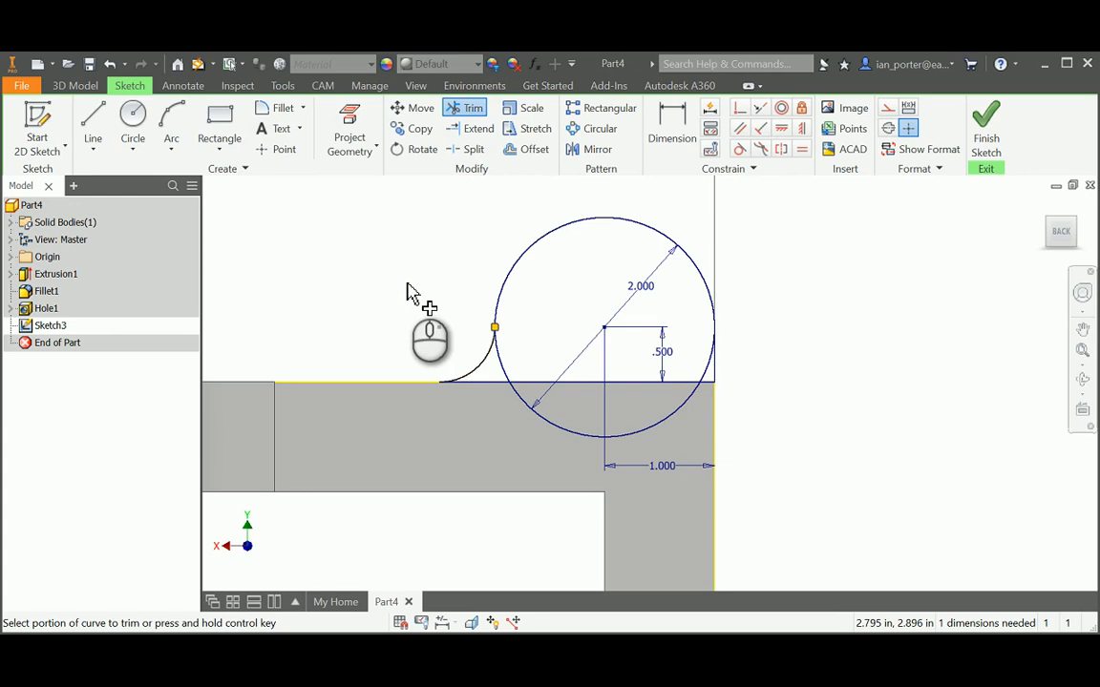
click(557, 434)
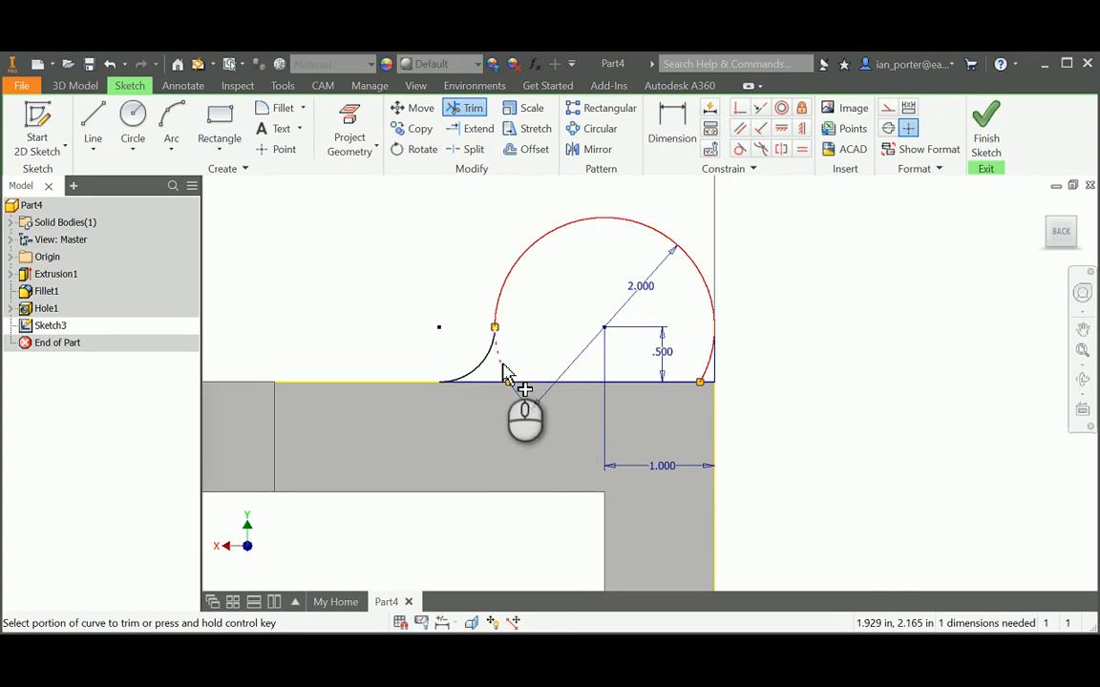
click(504, 370)
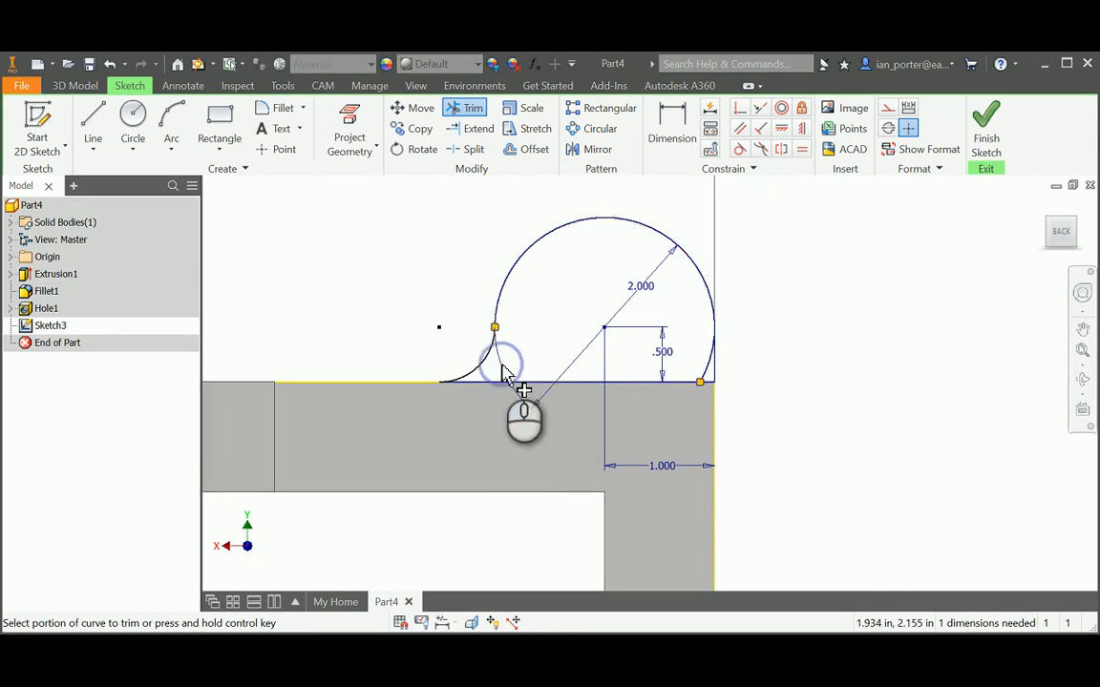
click(708, 372)
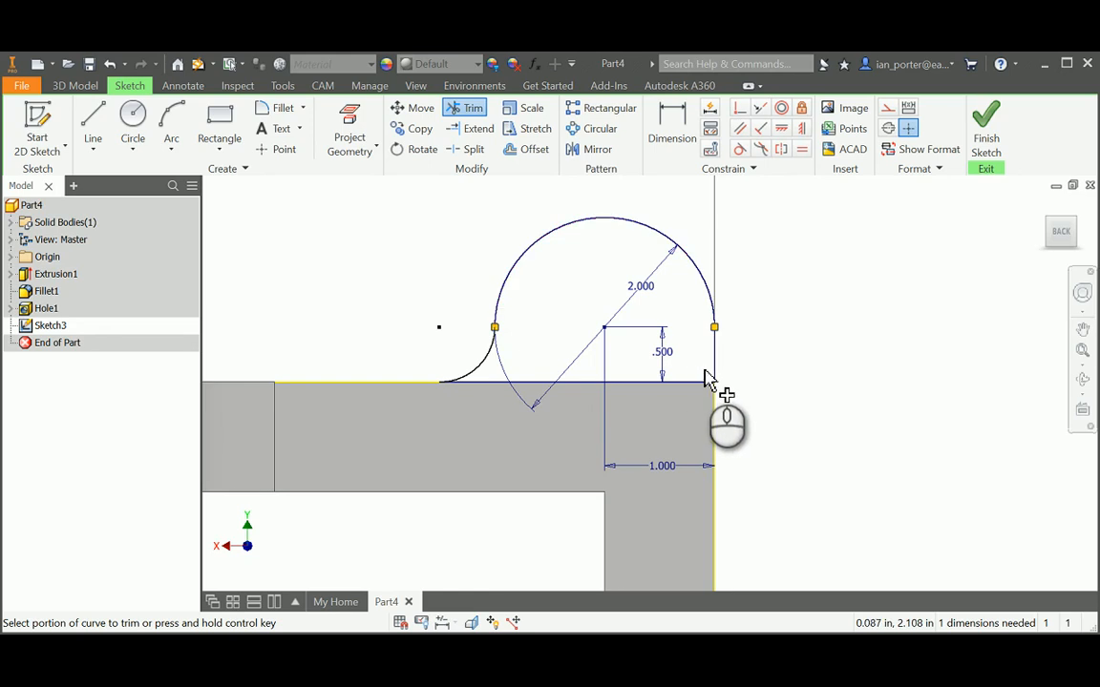
right_click(793, 346)
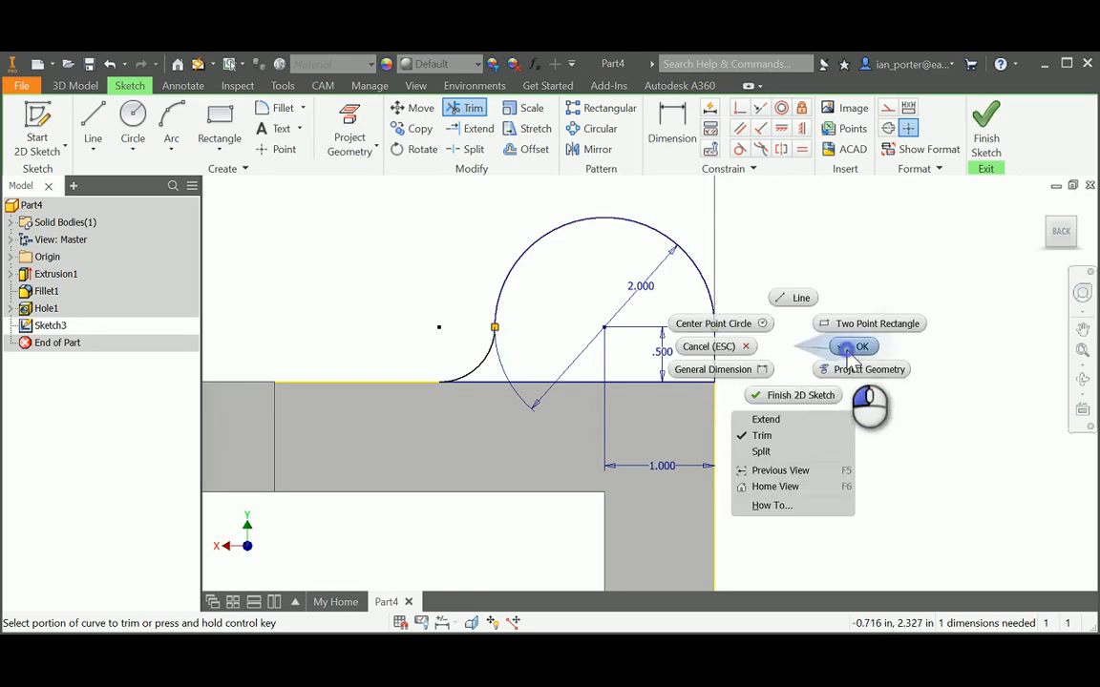
click(859, 347)
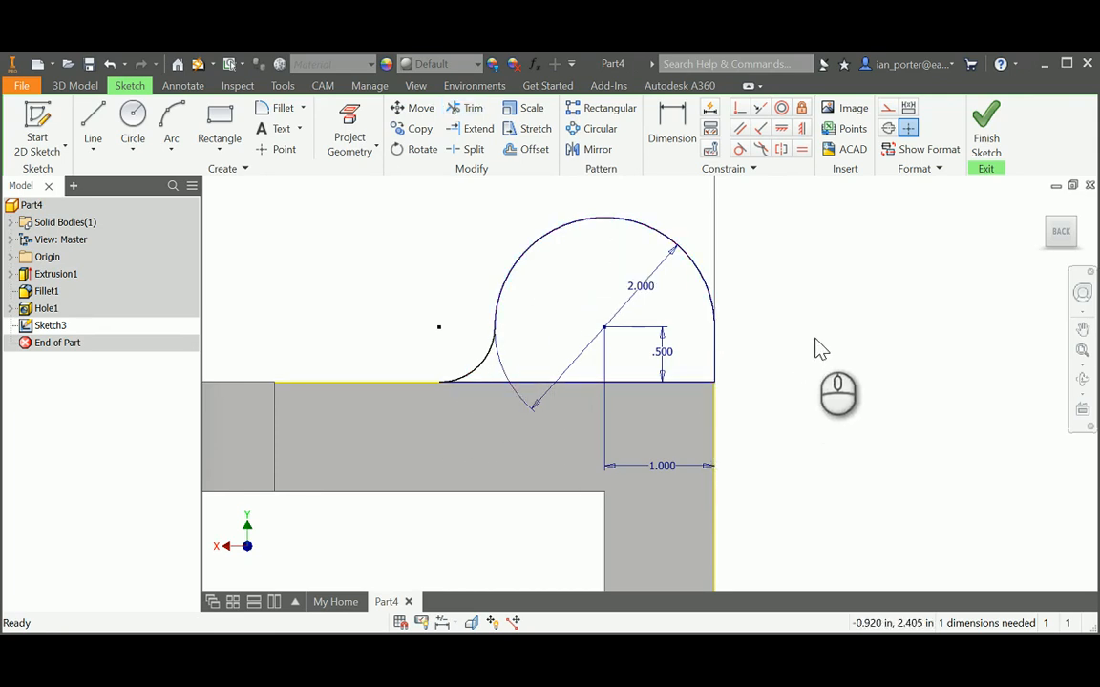
Extrude the closed profile in the reversed direction across part of the block's width, joining it to the bracket
key(e)
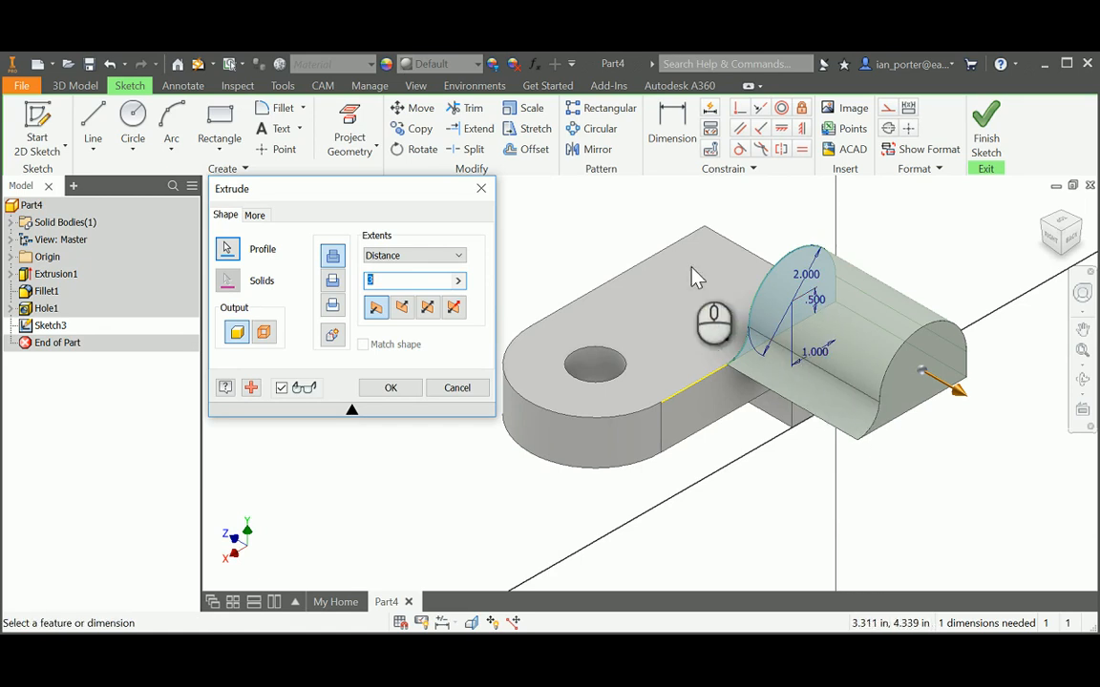
click(402, 307)
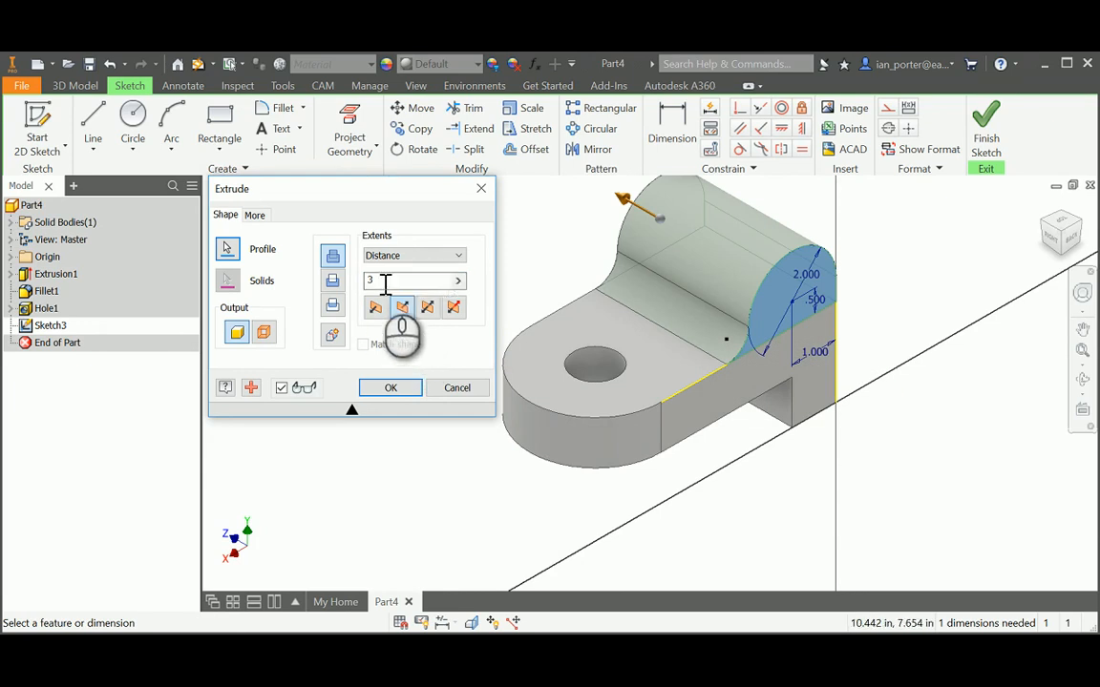
drag(380, 281, 341, 284)
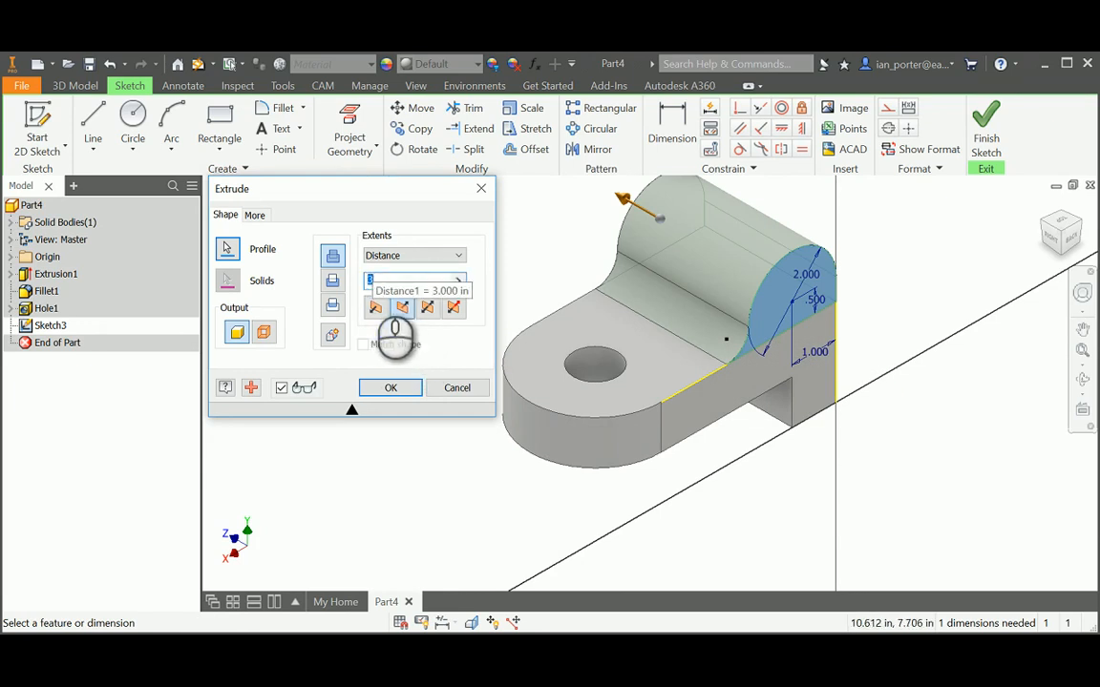
click(391, 388)
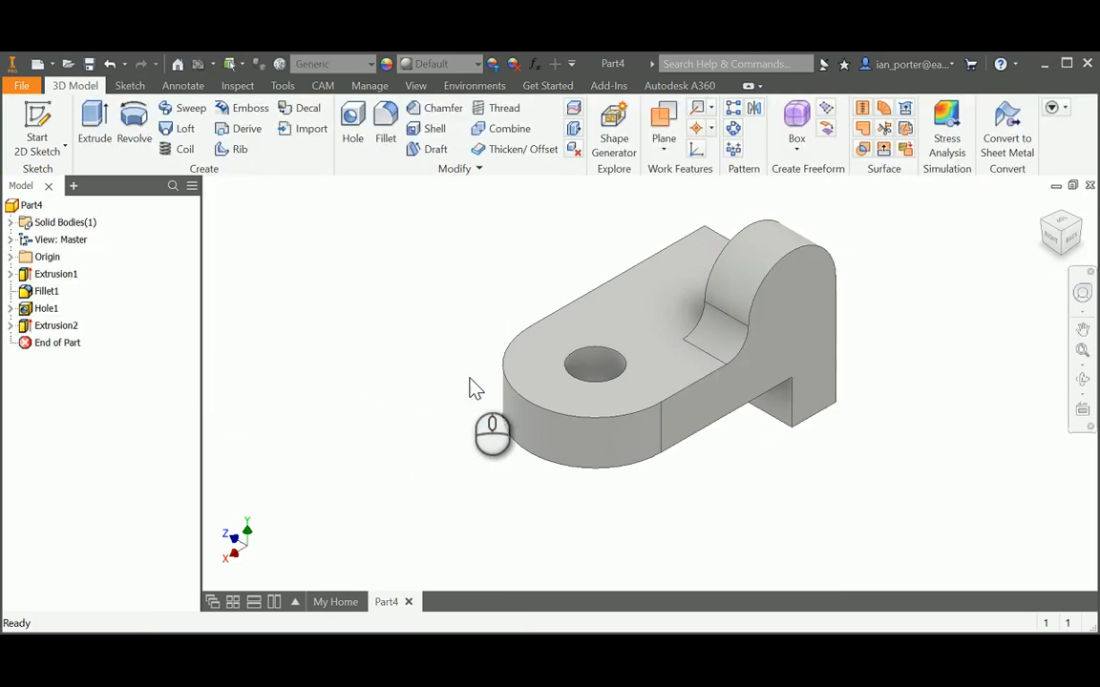
click(1047, 212)
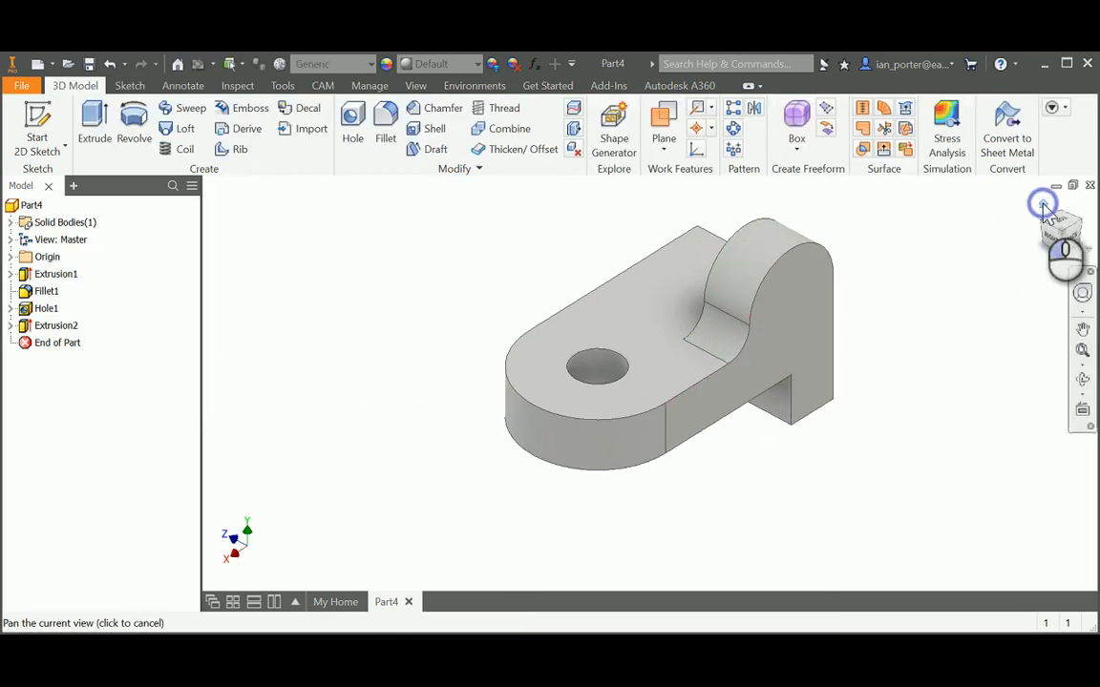